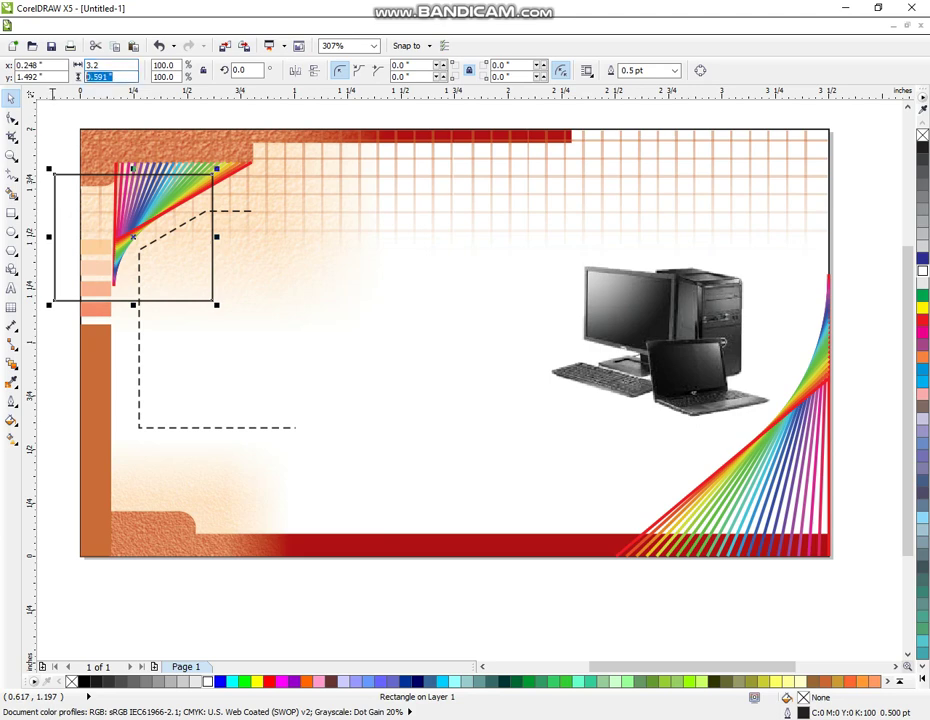
- Set the guide rectangle's height to 1.7 inches and centre it on the page
{"action": "type", "text": "1.7"}
{"action": "key", "text": "Return"}
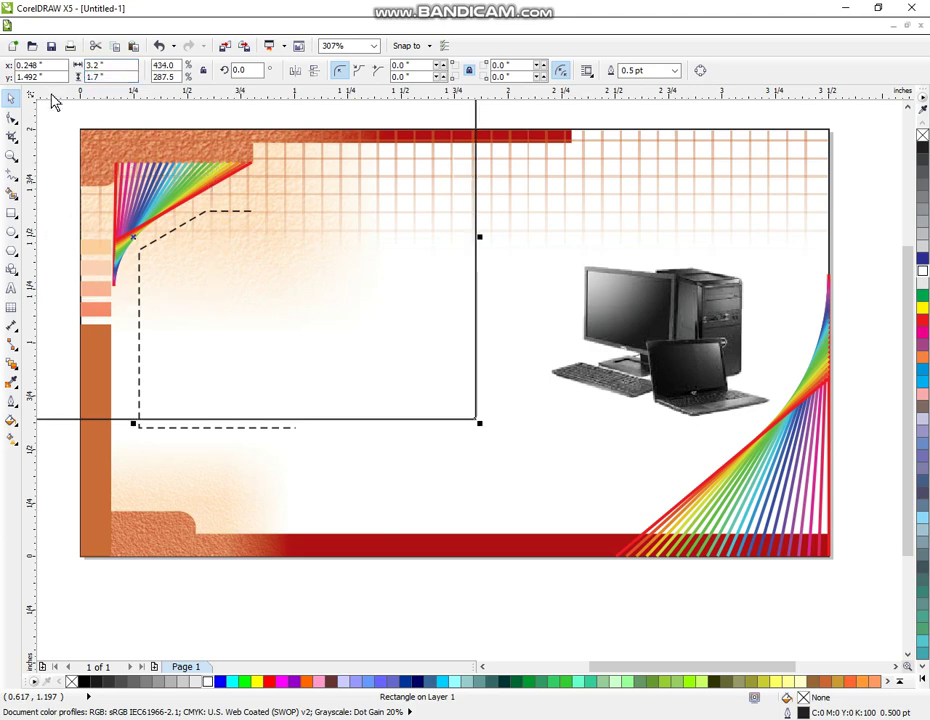
{"action": "key", "text": "p"}
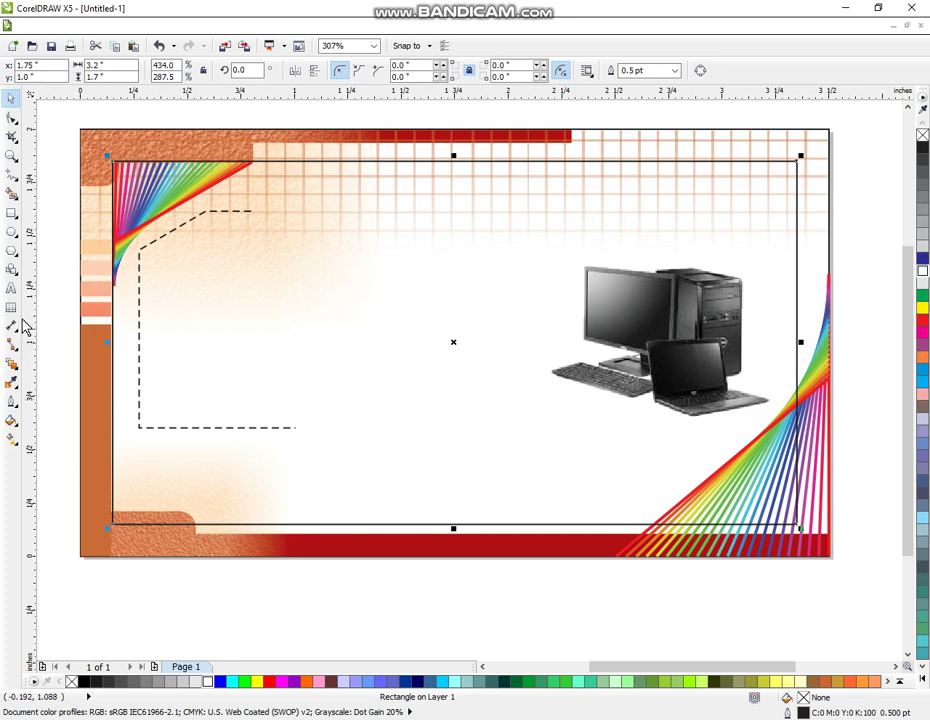
- Add two lines of artistic text reading "City" and "Computer”s" at the card's left edge
{"action": "left_click", "coordinate": [11, 288]}
{"action": "left_click", "coordinate": [53, 313]}
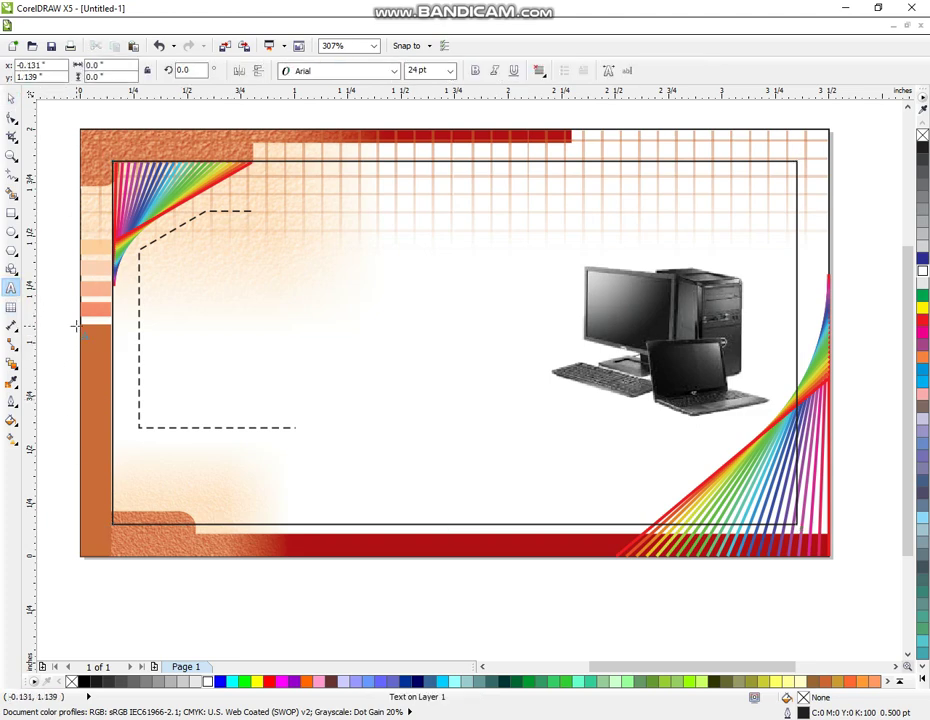
{"action": "type", "text": "City"}
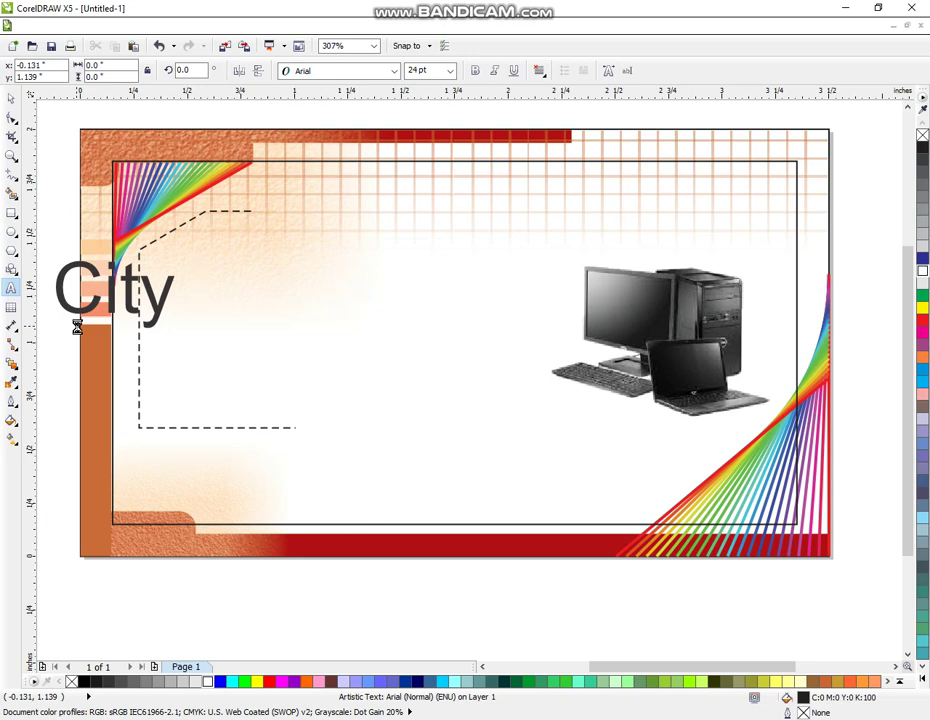
{"action": "key", "text": "Return"}
{"action": "type", "text": "Com"}
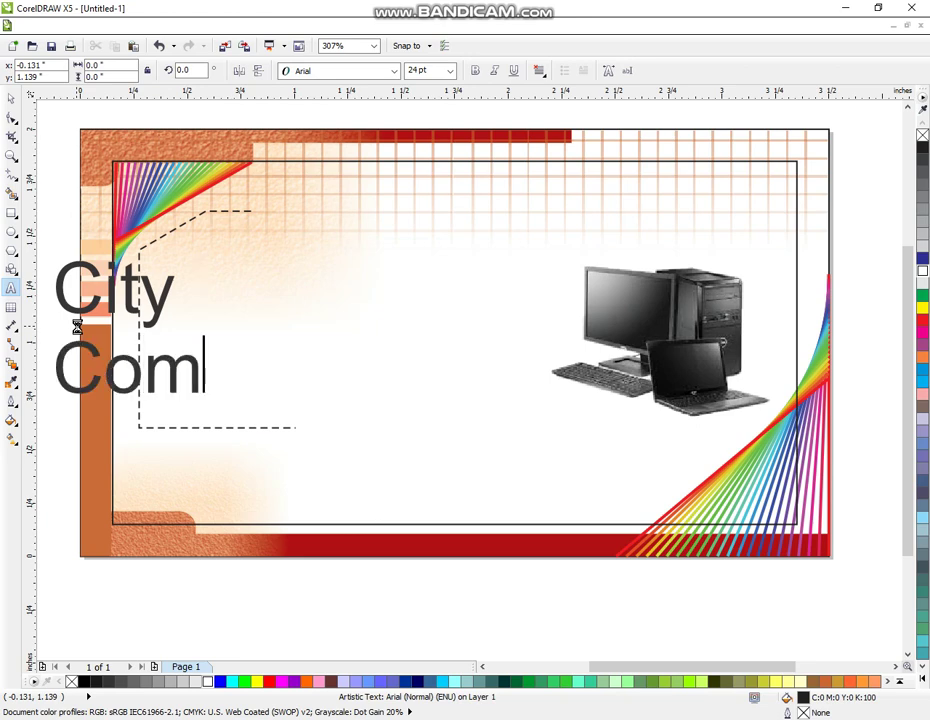
{"action": "type", "text": "puter"}
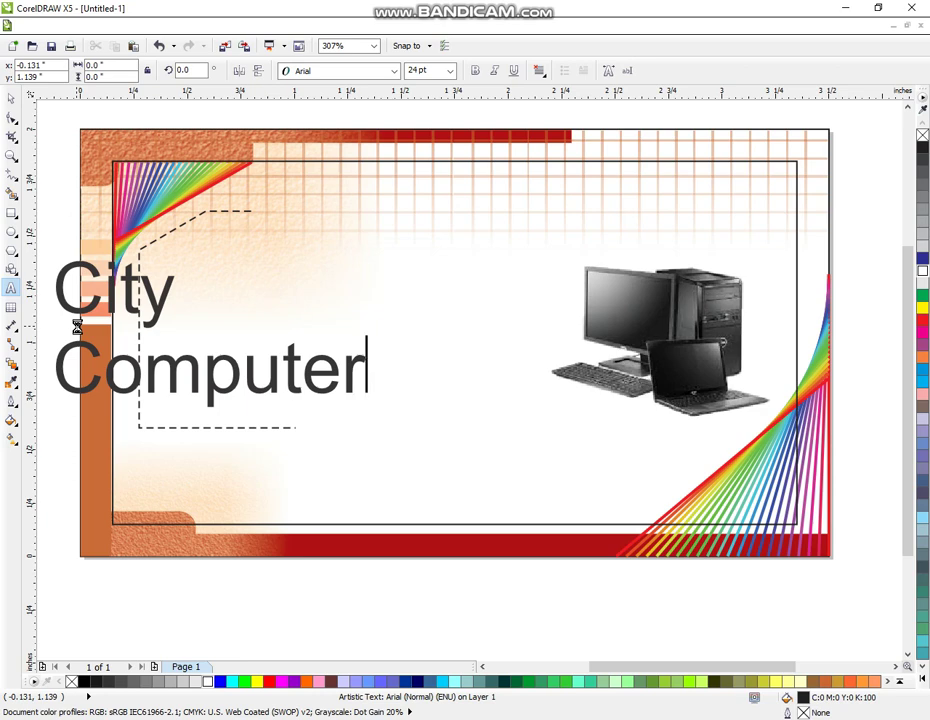
{"action": "type", "text": "”"}
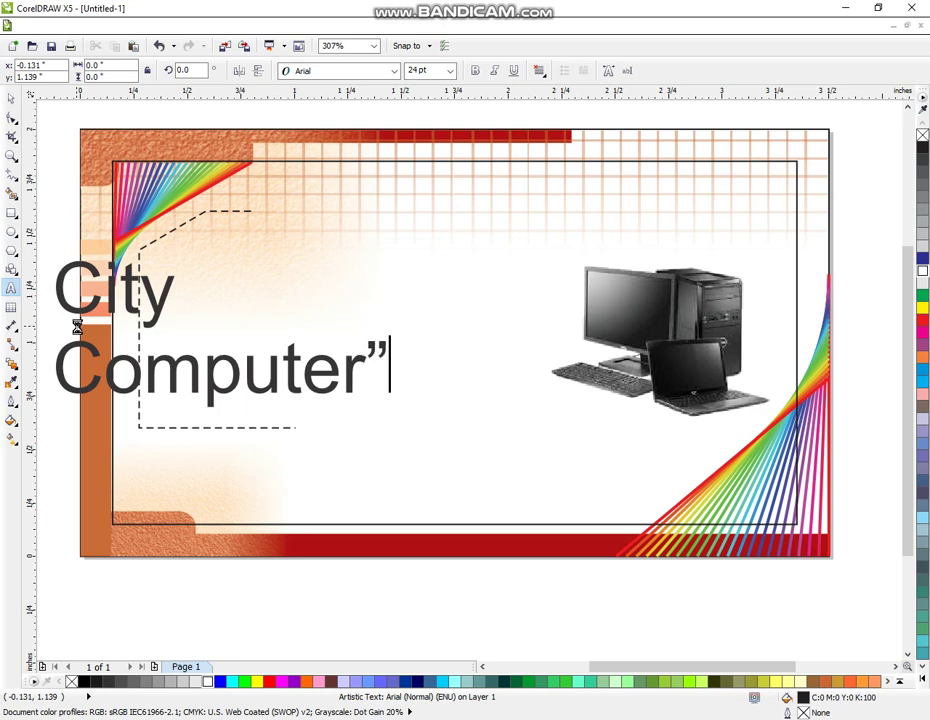
{"action": "key", "text": "BackSpace"}
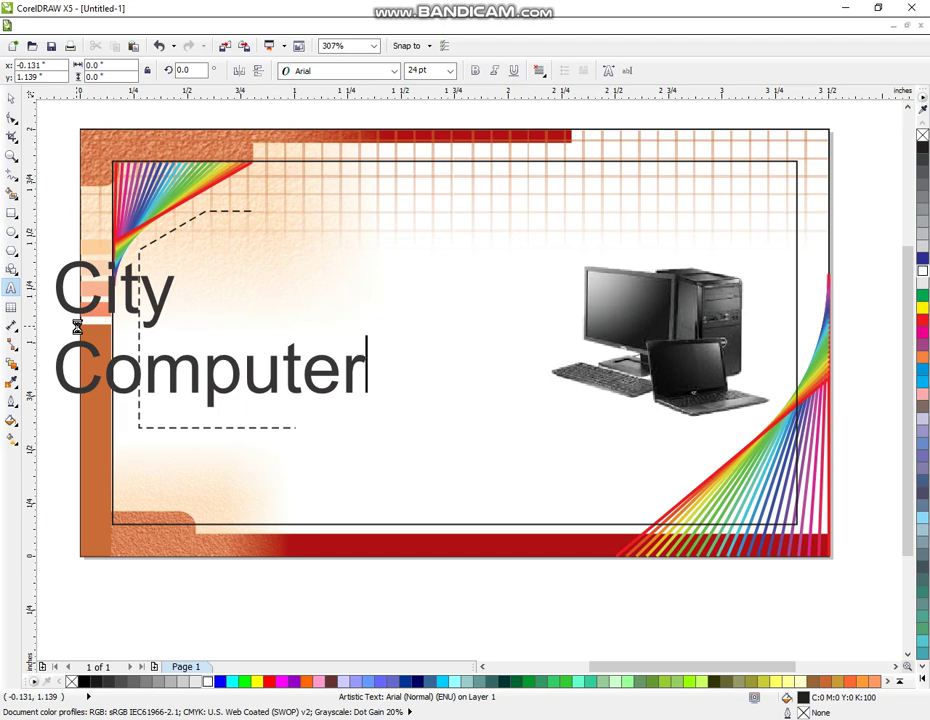
{"action": "key", "text": "BackSpace"}
{"action": "type", "text": "}"}
{"action": "key", "text": "BackSpace"}
{"action": "type", "text": "”s"}
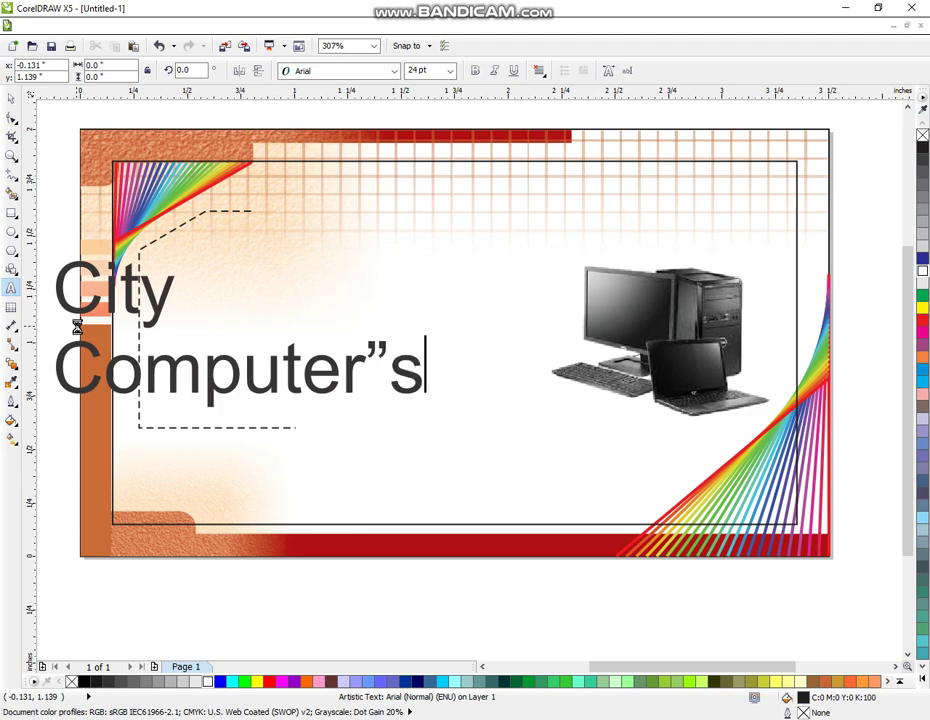
{"action": "left_click", "coordinate": [9, 102]}
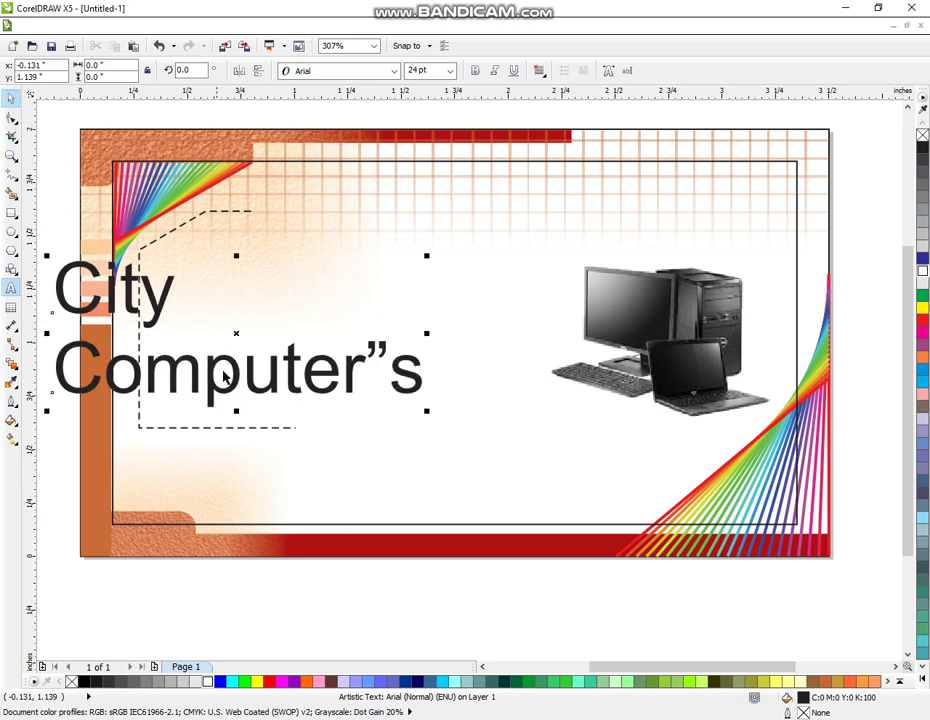
- Move the two-line text inside the guide rectangle and set its font to Arial Black
{"action": "left_click_drag", "start_coordinate": [232, 332], "coordinate": [357, 311]}
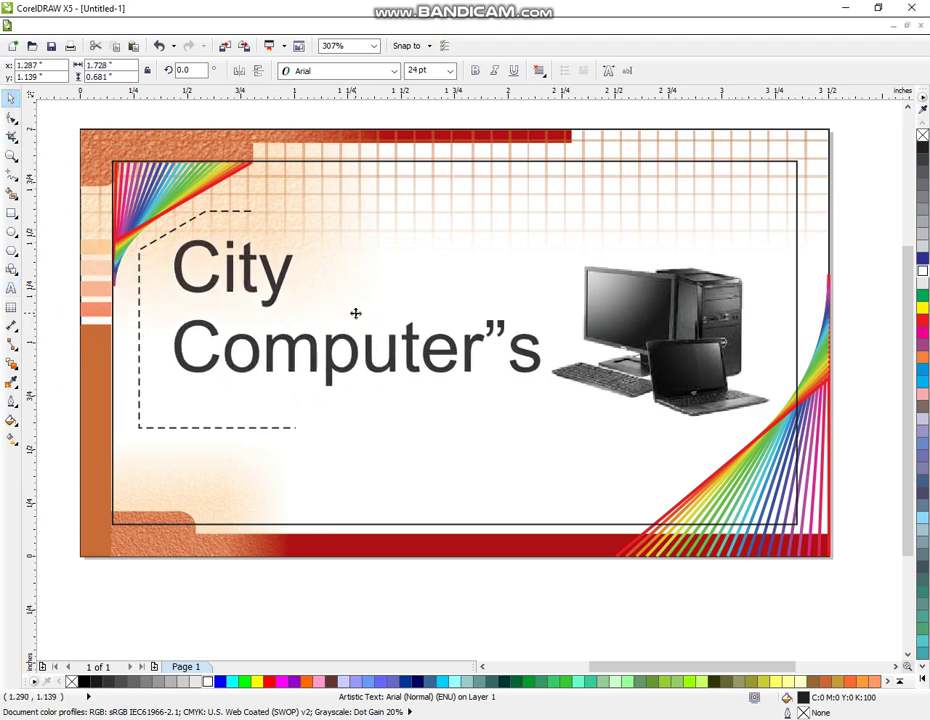
{"action": "left_click", "coordinate": [347, 71]}
{"action": "left_click", "coordinate": [349, 104]}
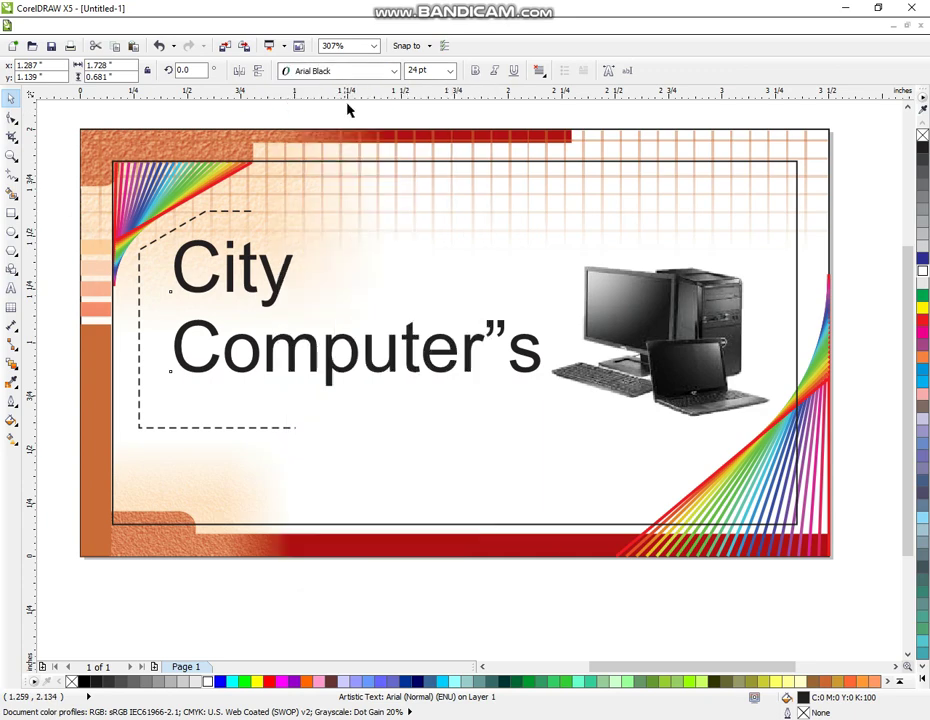
{"action": "left_click", "coordinate": [409, 635]}
- Break the text into separate lines, move "City" closer above "Computer”s" and align their centres
{"action": "left_click", "coordinate": [456, 381]}
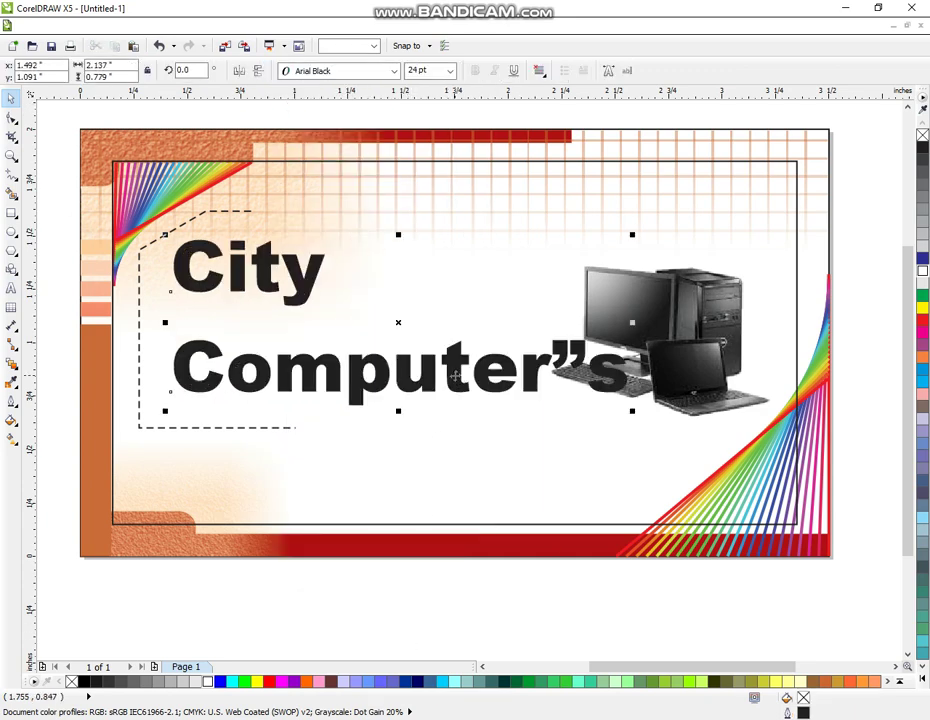
{"action": "key", "text": "ctrl+k"}
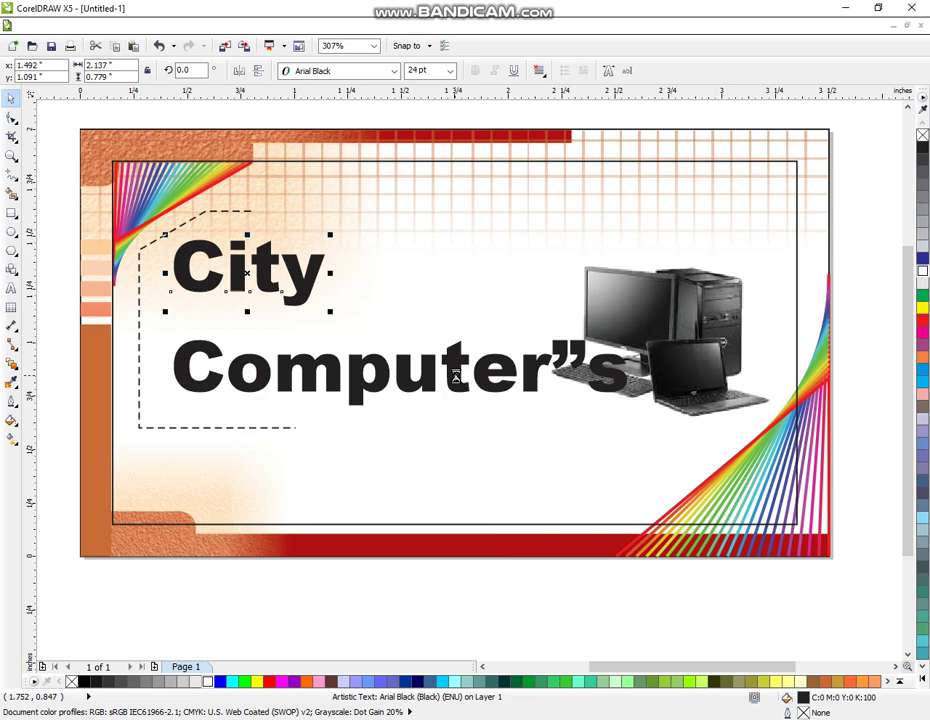
{"action": "left_click_drag", "start_coordinate": [261, 283], "coordinate": [372, 321]}
{"action": "left_click", "coordinate": [408, 392], "text": "shift"}
{"action": "key", "text": "c"}
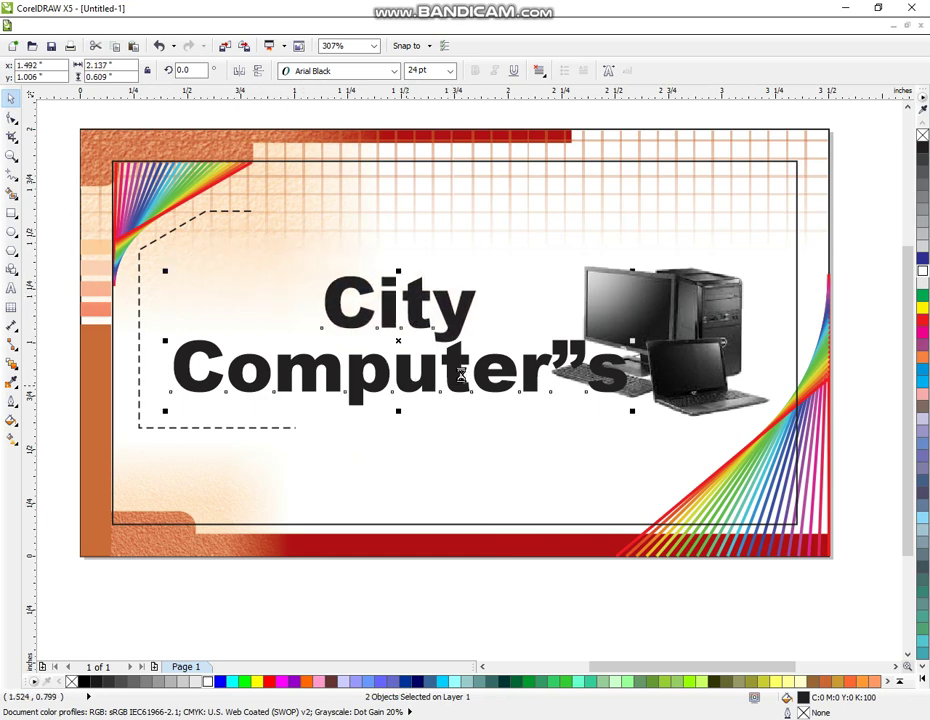
- Scale both text lines down to about 1.75 inches wide and move them up and left, clear of the computer picture
{"action": "left_click_drag", "start_coordinate": [632, 271], "coordinate": [590, 282]}
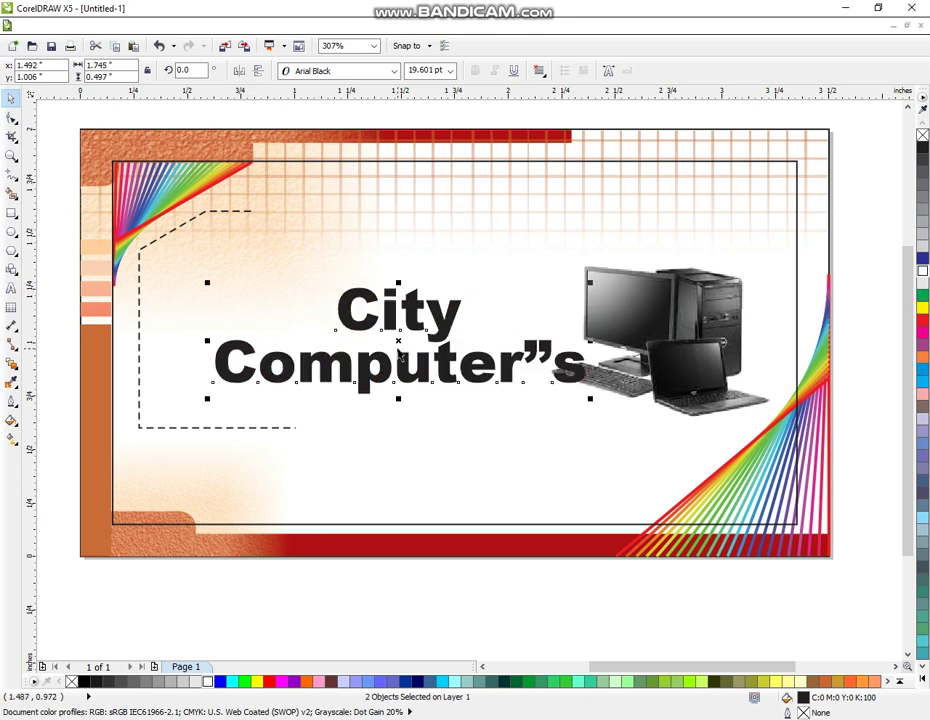
{"action": "left_click_drag", "start_coordinate": [399, 342], "coordinate": [349, 282]}
{"action": "left_click", "coordinate": [388, 627]}
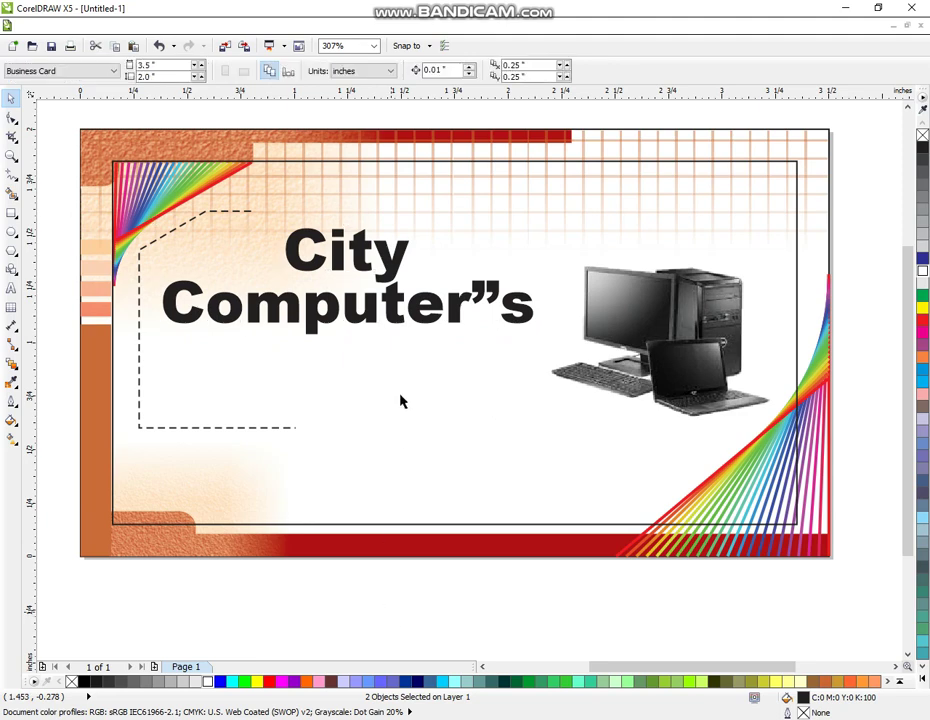
- Convert "Computer”s" to curves and break it apart into separate shapes
{"action": "left_click", "coordinate": [421, 318]}
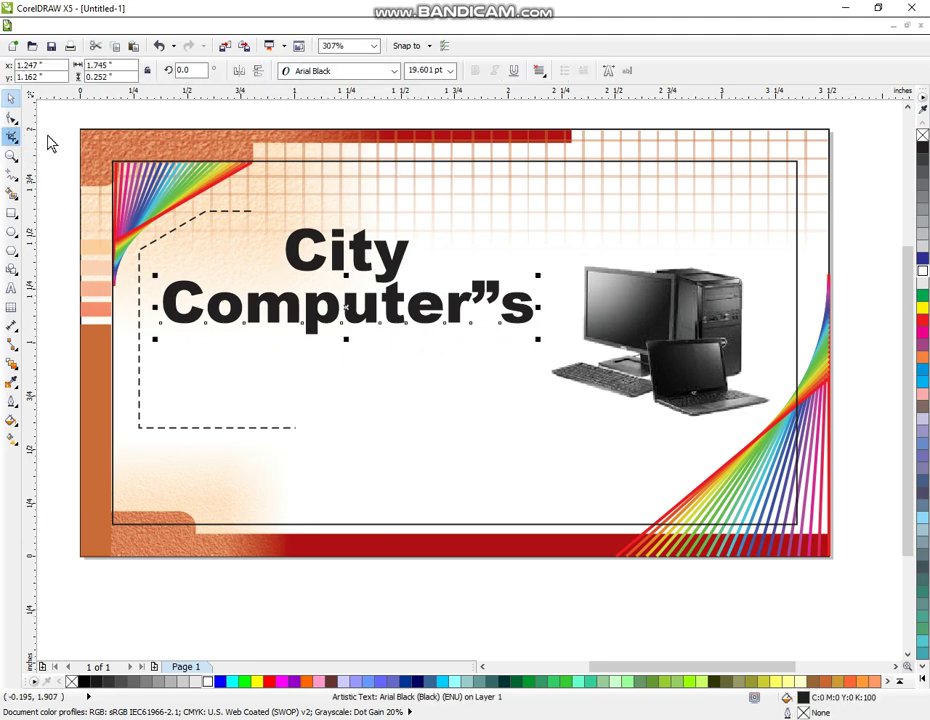
{"action": "key", "text": "ctrl+q"}
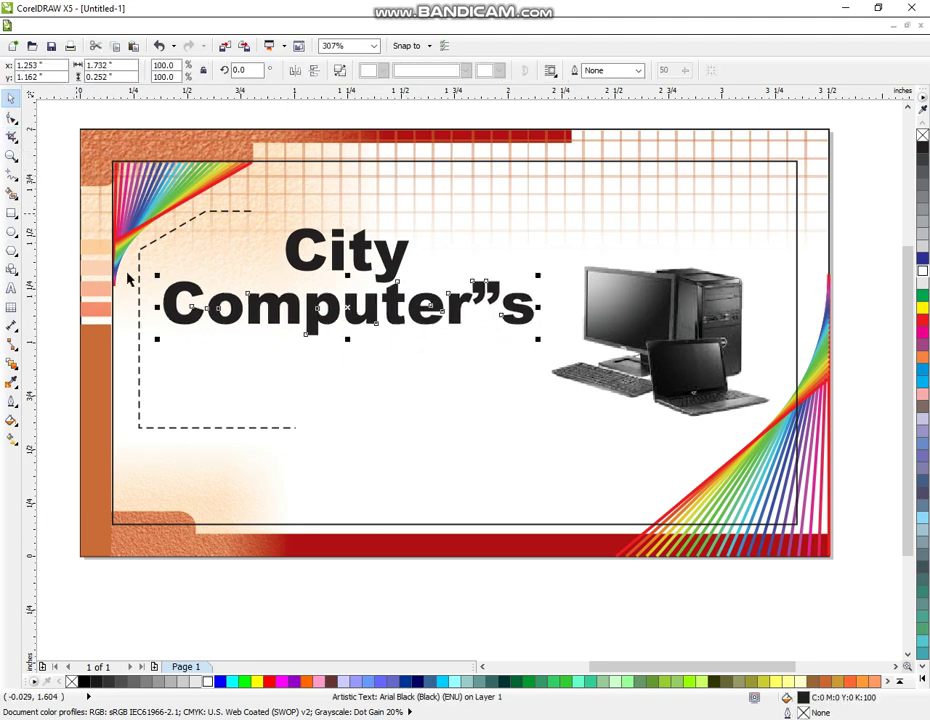
{"action": "left_click", "coordinate": [345, 606]}
{"action": "left_click", "coordinate": [423, 328]}
{"action": "left_click", "coordinate": [338, 68]}
{"action": "key", "text": "Escape"}
- Delete one stroke of the double quotation mark and move the "s" closer so the word reads "Computer’s"
{"action": "left_click", "coordinate": [494, 296]}
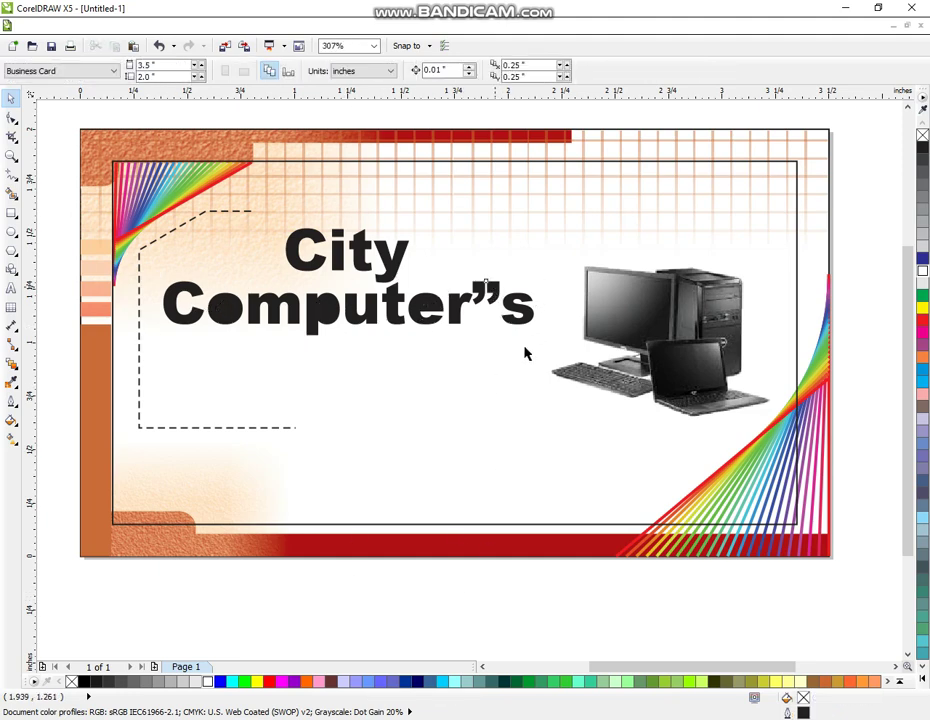
{"action": "key", "text": "Escape"}
{"action": "left_click", "coordinate": [515, 310]}
{"action": "left_click_drag", "start_coordinate": [515, 310], "coordinate": [499, 305]}
{"action": "key", "text": "Escape"}
- Combine all the letter shapes of "Computer’s" into one curve object
{"action": "left_click_drag", "start_coordinate": [56, 259], "coordinate": [549, 371]}
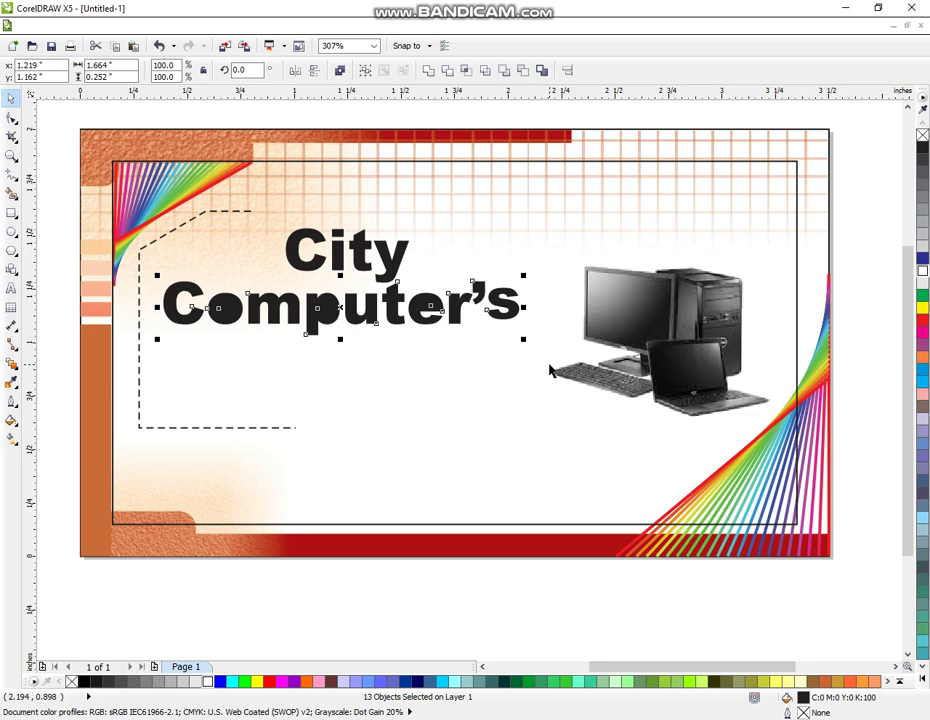
{"action": "key", "text": "ctrl+l"}
{"action": "key", "text": "Escape"}
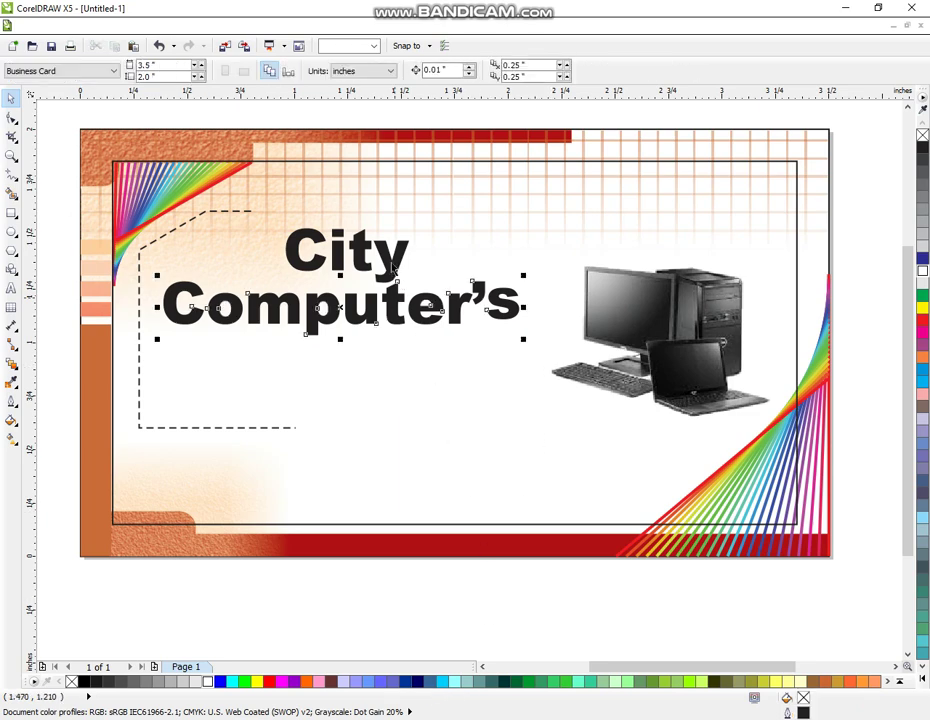
- Move "City" and "Computer’s" together slightly down
{"action": "left_click", "coordinate": [394, 268], "text": "shift"}
{"action": "left_click_drag", "start_coordinate": [394, 268], "coordinate": [394, 276]}
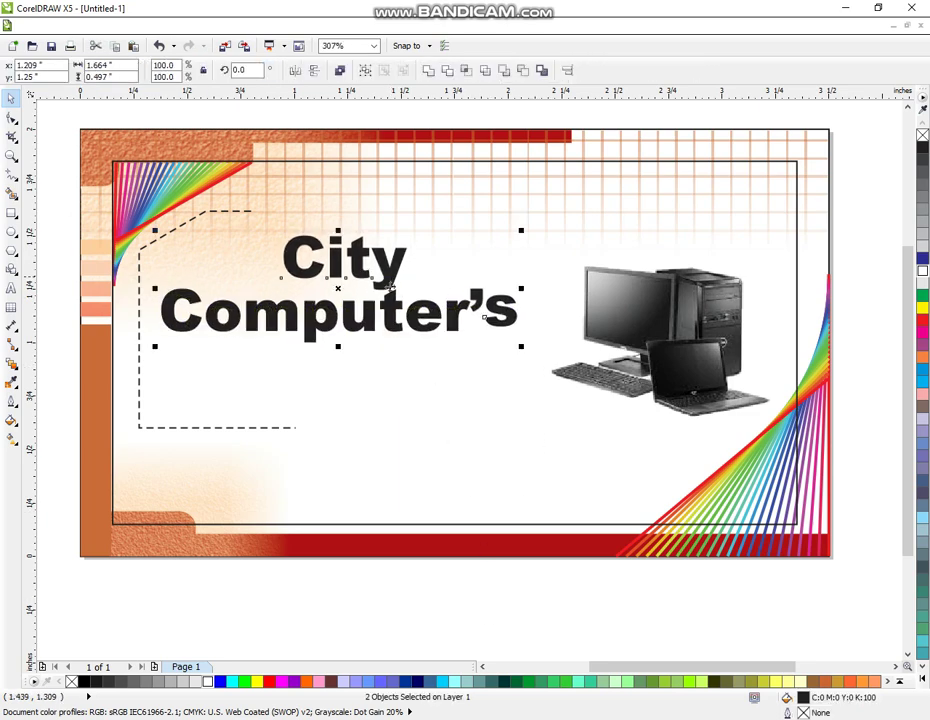
{"action": "left_click", "coordinate": [405, 526]}
{"action": "left_click", "coordinate": [401, 602]}
- Change the font of "City" to Bahnschrift SemiBold Condensed
{"action": "left_click", "coordinate": [402, 262]}
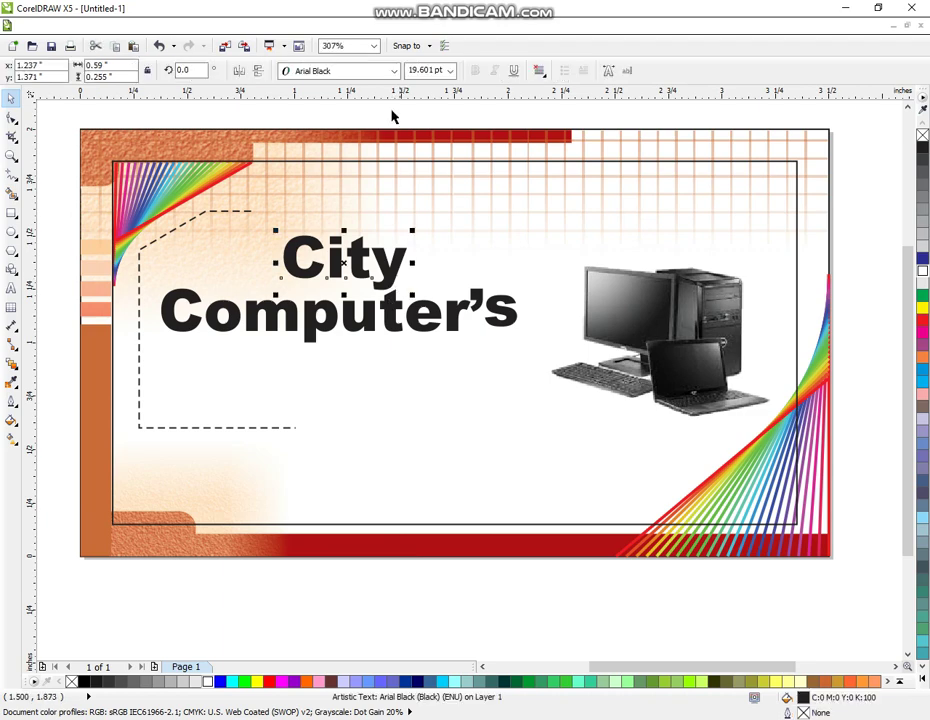
{"action": "left_click", "coordinate": [394, 70]}
{"action": "left_click", "coordinate": [385, 117]}
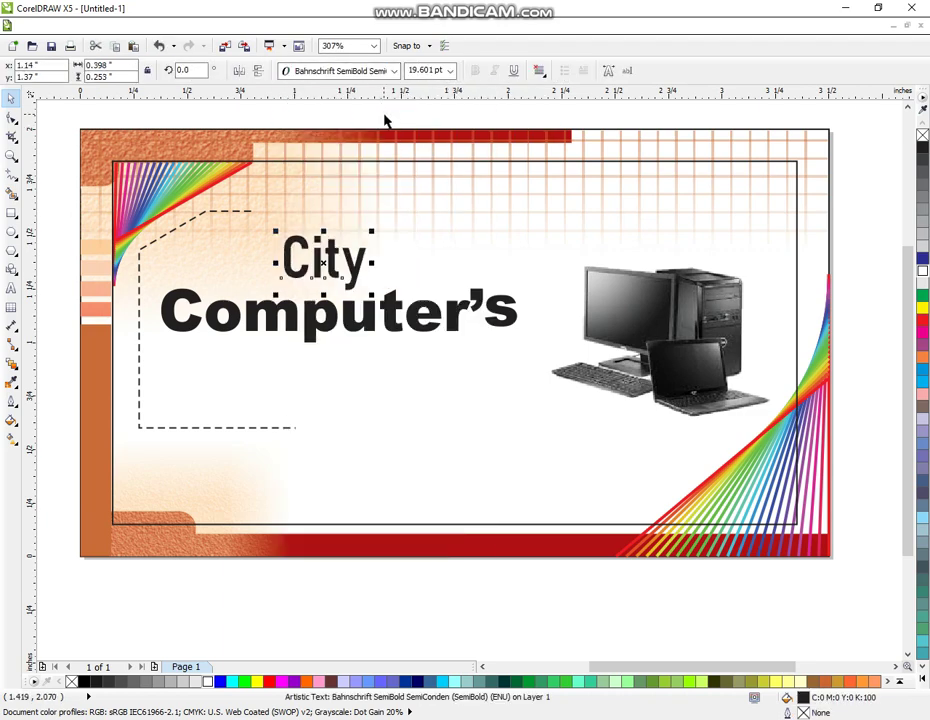
{"action": "left_click", "coordinate": [394, 70]}
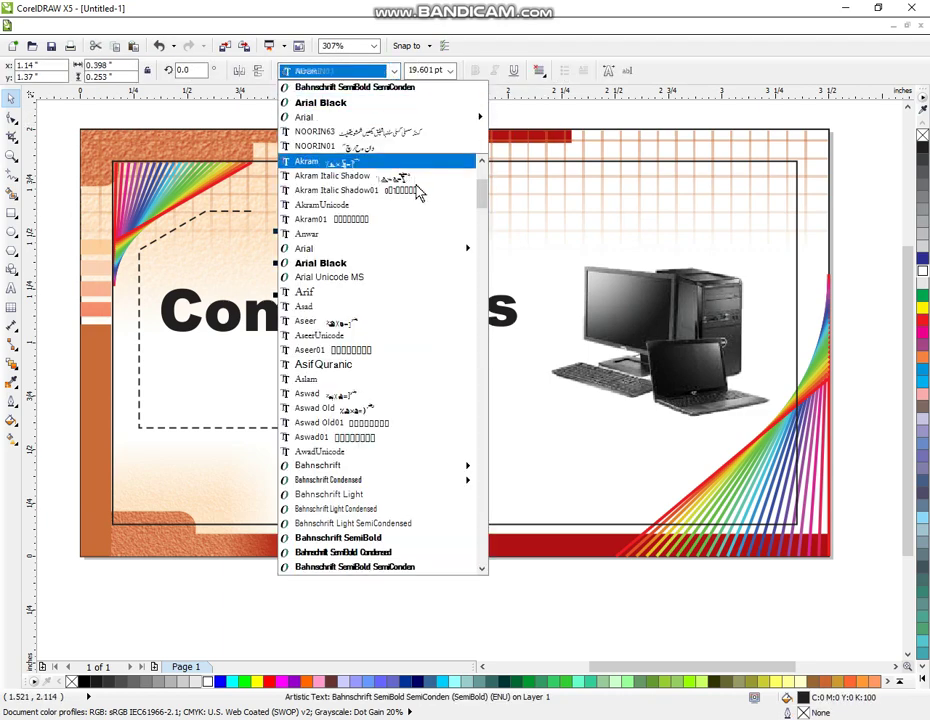
{"action": "left_click", "coordinate": [470, 552]}
- Enlarge "City" proportionally from its centre to about 26 pt
{"action": "key", "text": "ctrl+a"}
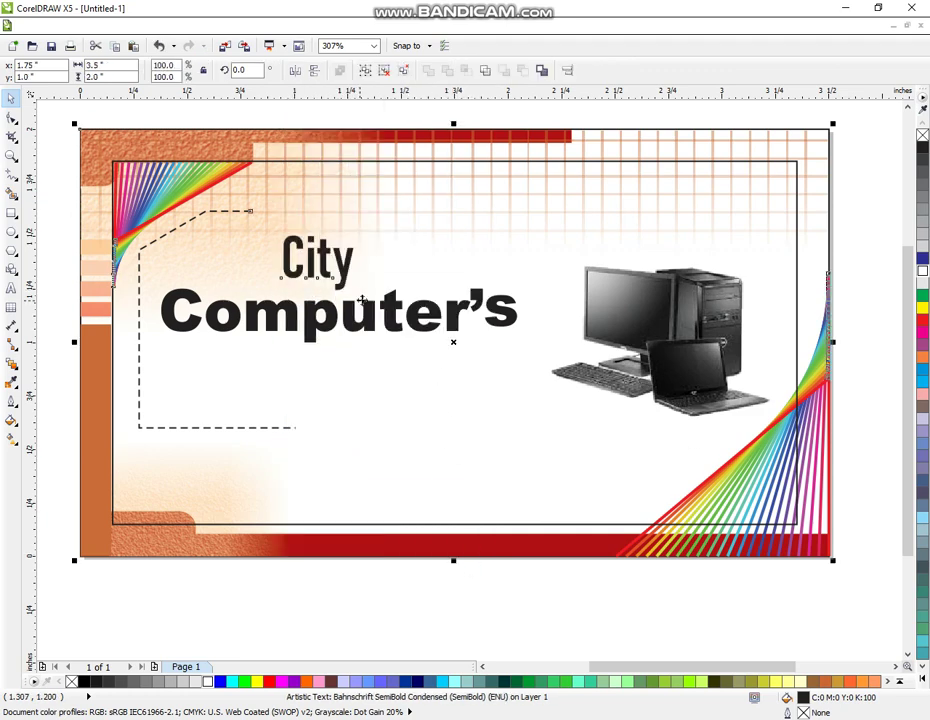
{"action": "left_click", "coordinate": [386, 610]}
{"action": "left_click", "coordinate": [346, 276]}
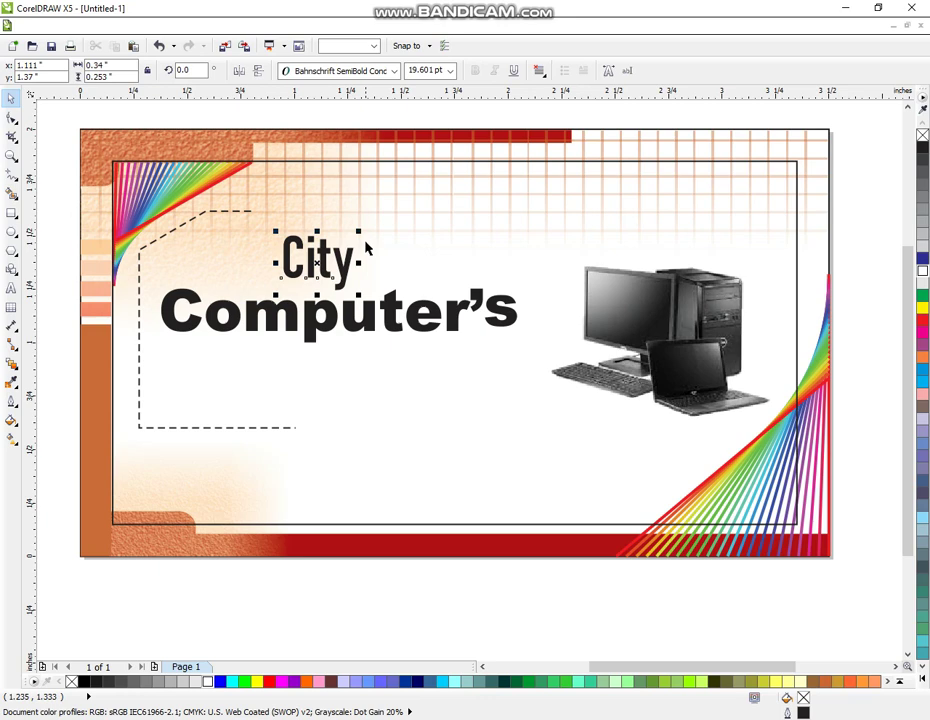
{"action": "left_click_drag", "start_coordinate": [361, 228], "coordinate": [373, 207]}
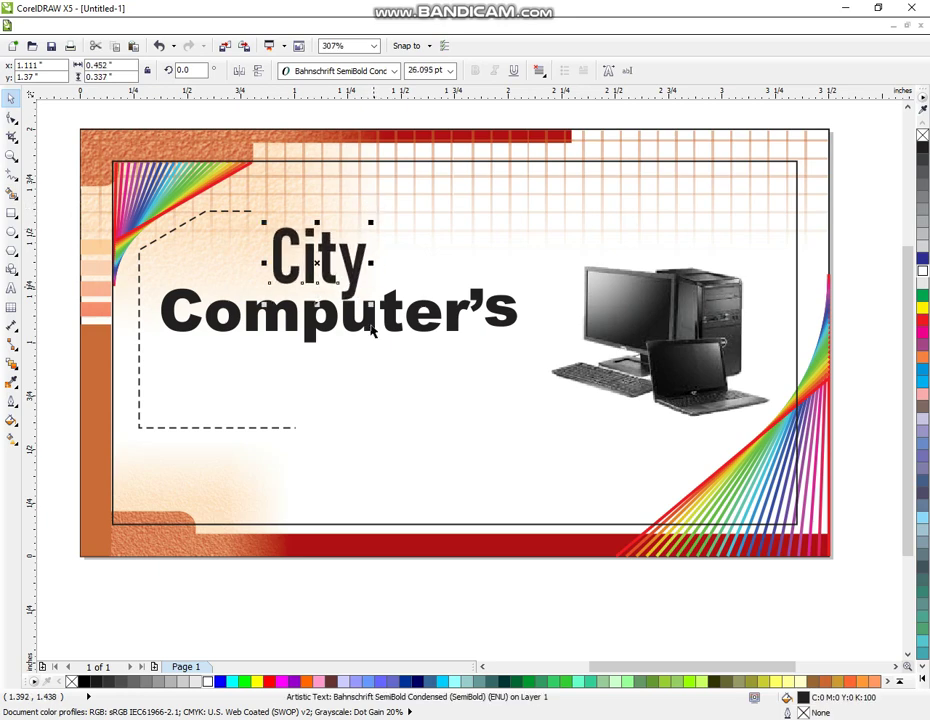
- Move "Computer’s" slightly down to leave more room below "City"
{"action": "left_click", "coordinate": [300, 315]}
{"action": "key", "text": "ctrl+q"}
{"action": "left_click_drag", "start_coordinate": [370, 331], "coordinate": [369, 336]}
- Enlarge "City" a little more and move it left, above the first letters of "Computer’s"
{"action": "left_click", "coordinate": [359, 281]}
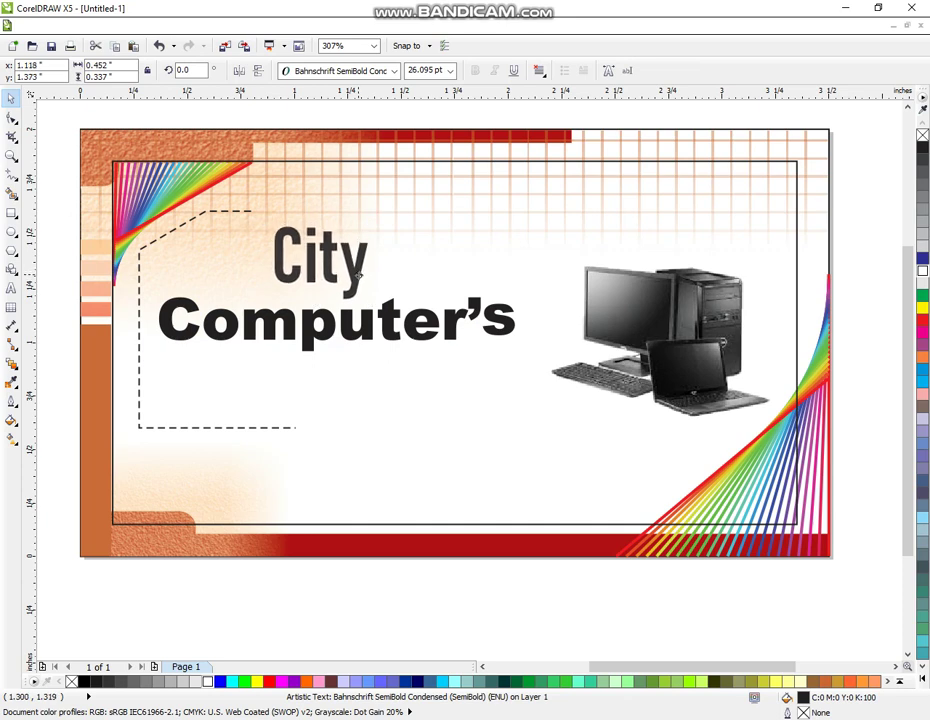
{"action": "left_click_drag", "start_coordinate": [357, 270], "coordinate": [358, 275]}
{"action": "left_click_drag", "start_coordinate": [371, 222], "coordinate": [378, 216]}
{"action": "left_click_drag", "start_coordinate": [322, 262], "coordinate": [257, 268]}
- Group "City" with "Computer’s" and give the group a 3 pt outline with rounded corners, behind the fill and scaling with the image
{"action": "left_click", "coordinate": [337, 344], "text": "shift"}
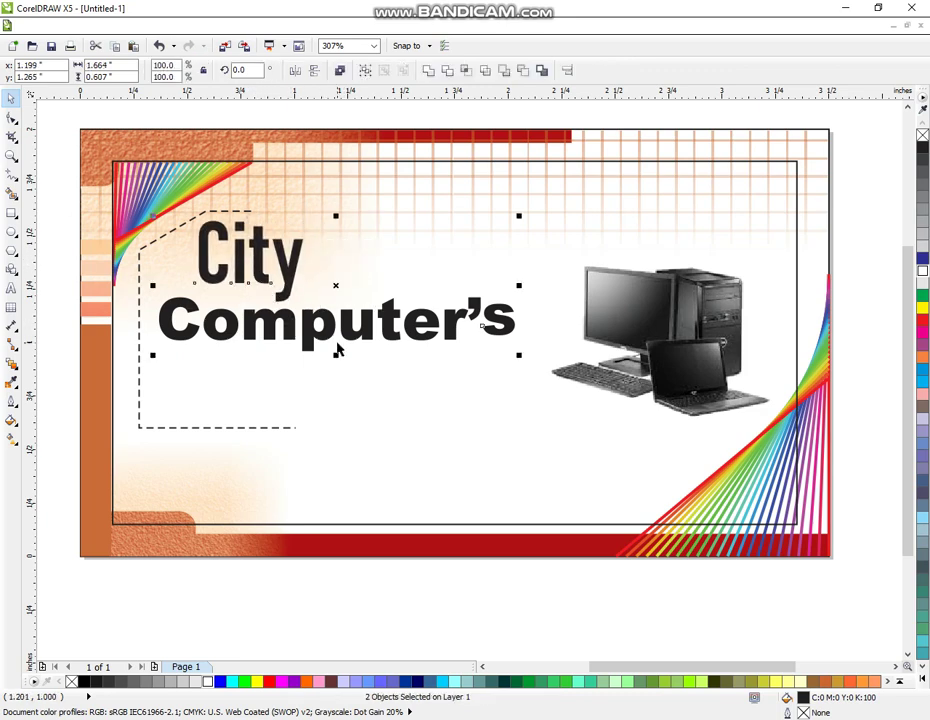
{"action": "key", "text": "ctrl+g"}
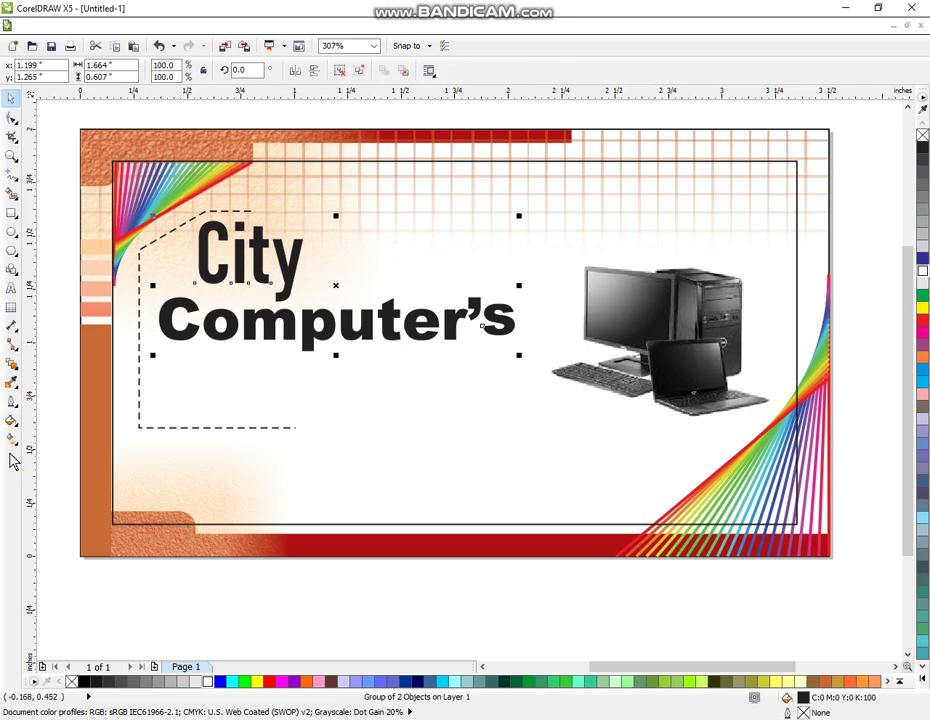
{"action": "left_click", "coordinate": [12, 400]}
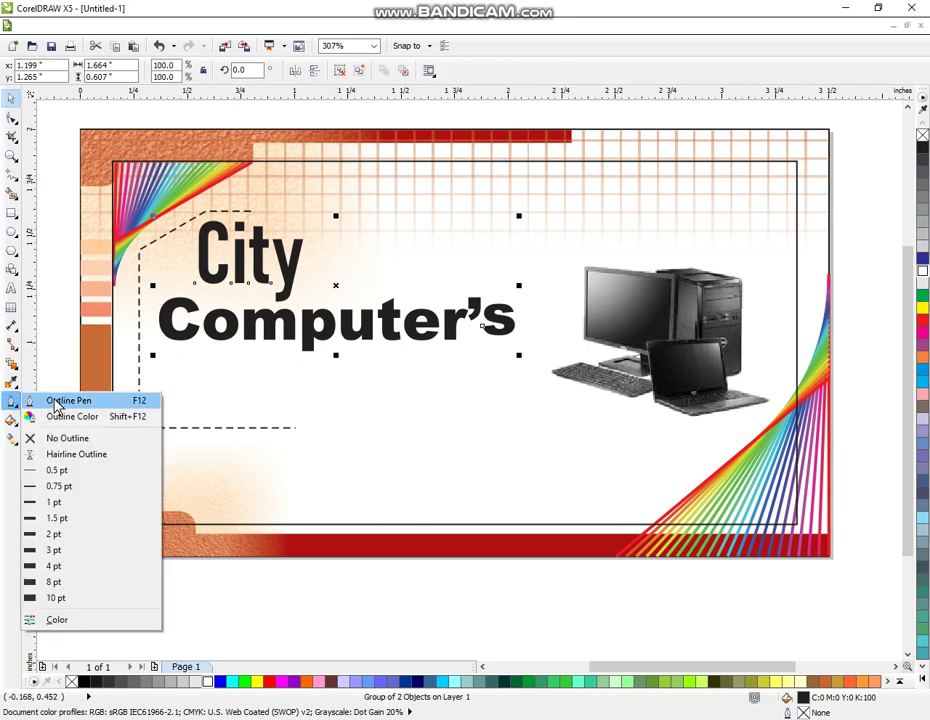
{"action": "left_click", "coordinate": [60, 401]}
{"action": "left_click", "coordinate": [383, 286]}
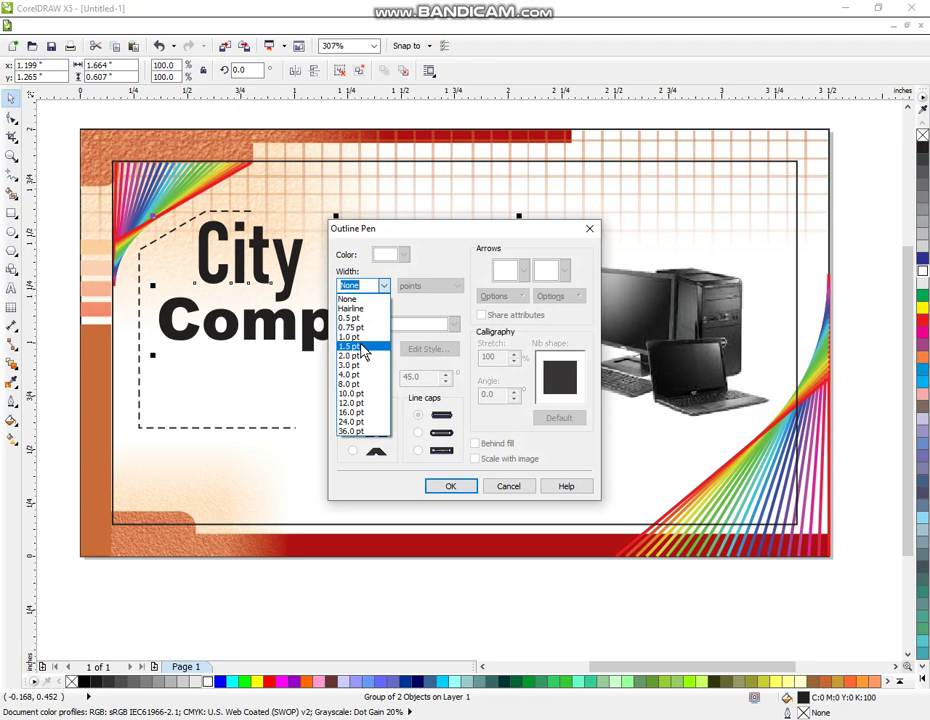
{"action": "left_click", "coordinate": [357, 370]}
{"action": "left_click", "coordinate": [352, 432]}
{"action": "left_click", "coordinate": [476, 459]}
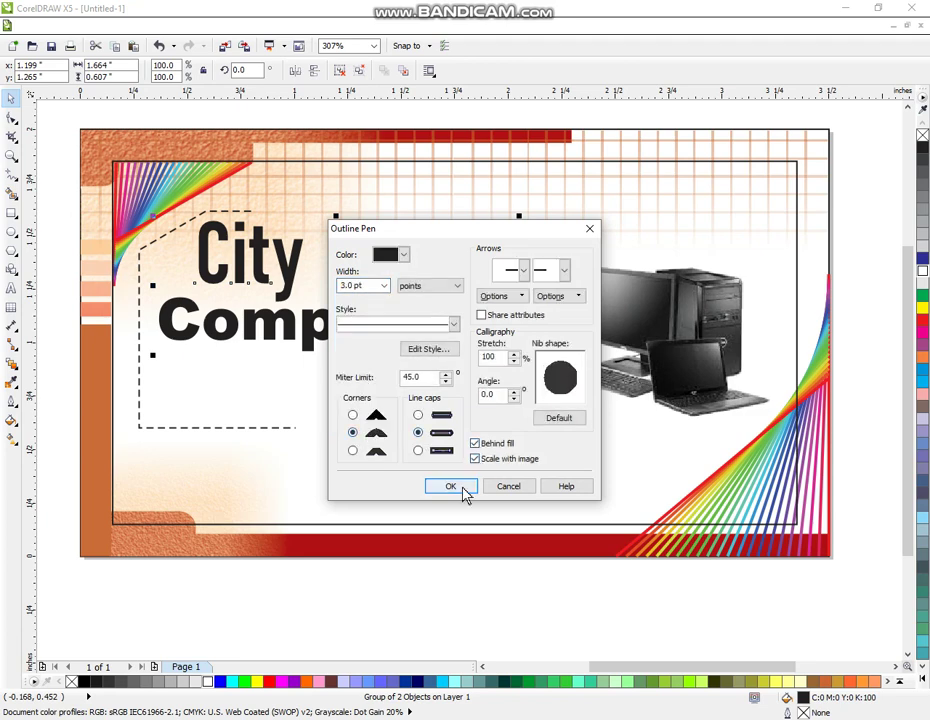
{"action": "left_click", "coordinate": [463, 490]}
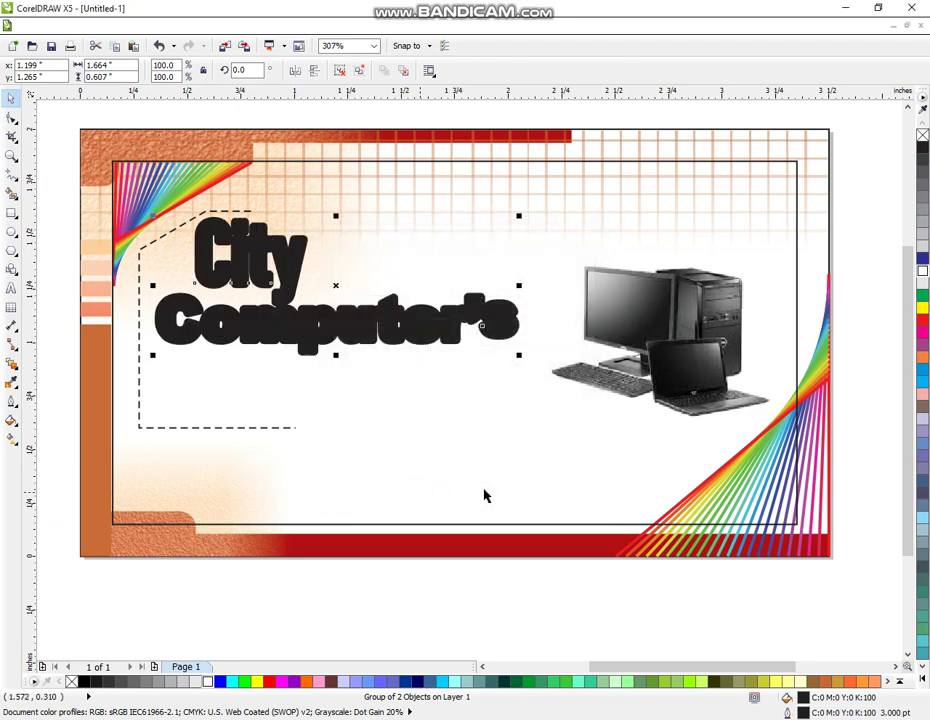
- Colour the title group's outline orange (C0 M60 Y80 K0) and its fill dark blue (C100 M100 Y0 K0)
{"action": "right_click", "coordinate": [924, 359]}
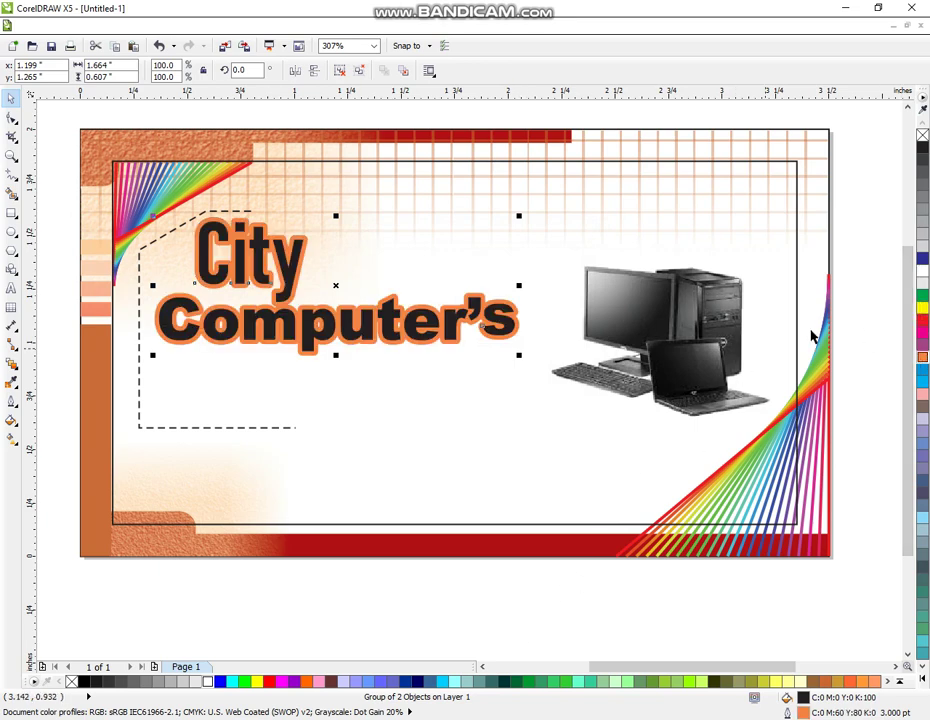
{"action": "left_click", "coordinate": [923, 258]}
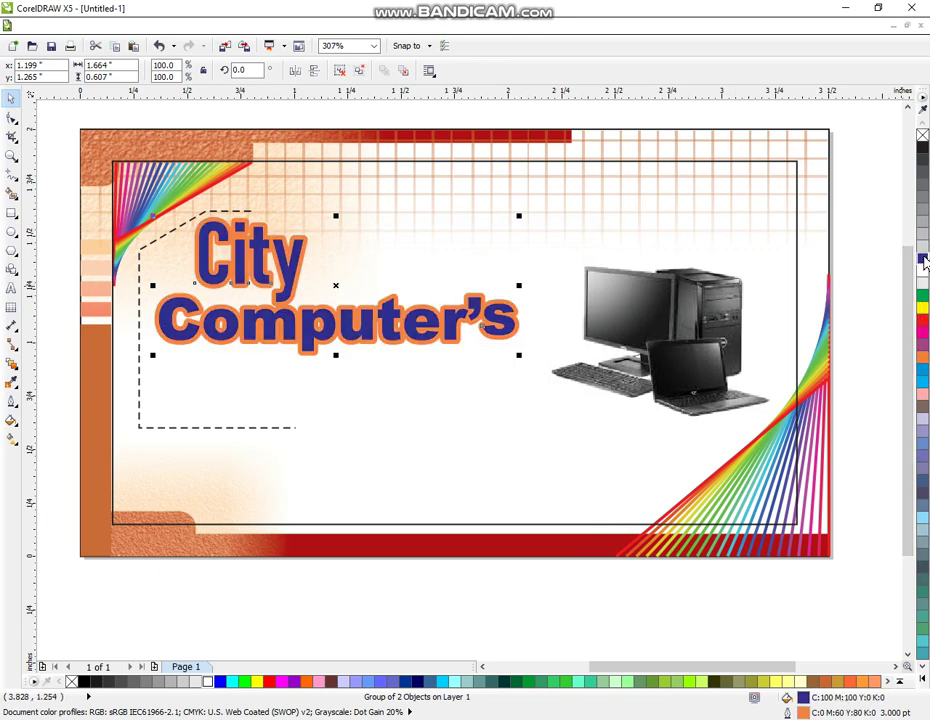
{"action": "left_click", "coordinate": [492, 639]}
- Set the title group's orange outline width to 4 pt
{"action": "left_click_drag", "start_coordinate": [60, 202], "coordinate": [552, 382]}
{"action": "left_click", "coordinate": [11, 401]}
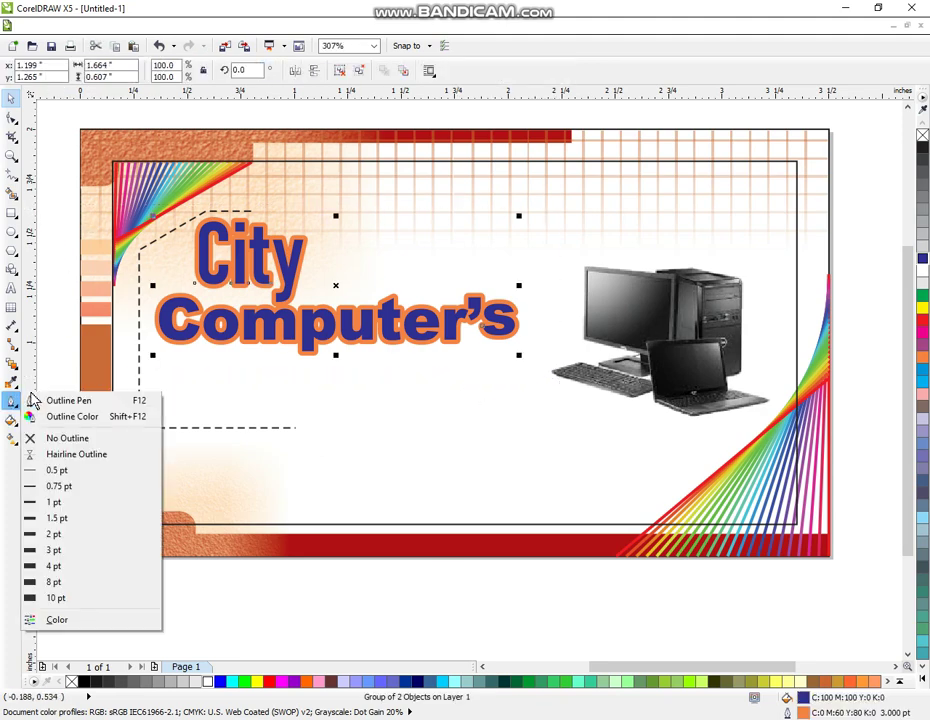
{"action": "left_click", "coordinate": [55, 400]}
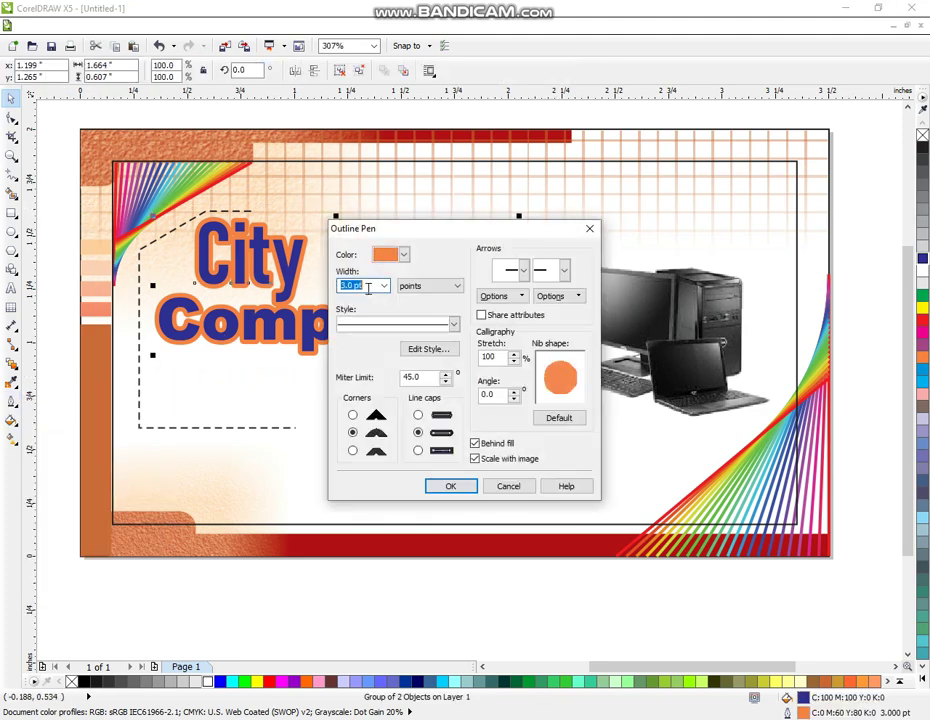
{"action": "type", "text": "4"}
{"action": "key", "text": "Return"}
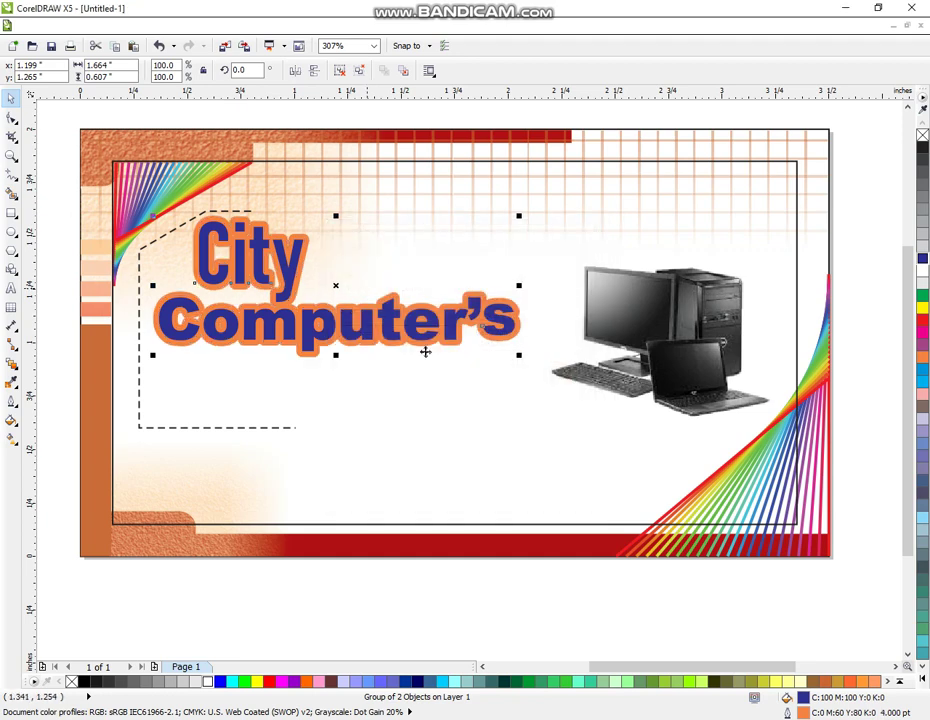
{"action": "left_click", "coordinate": [367, 644]}
- Give a copy of the title, stacked on the orange-outlined one, a 2 pt white outline
{"action": "left_click", "coordinate": [285, 330]}
{"action": "left_click", "coordinate": [12, 400]}
{"action": "left_click", "coordinate": [57, 405]}
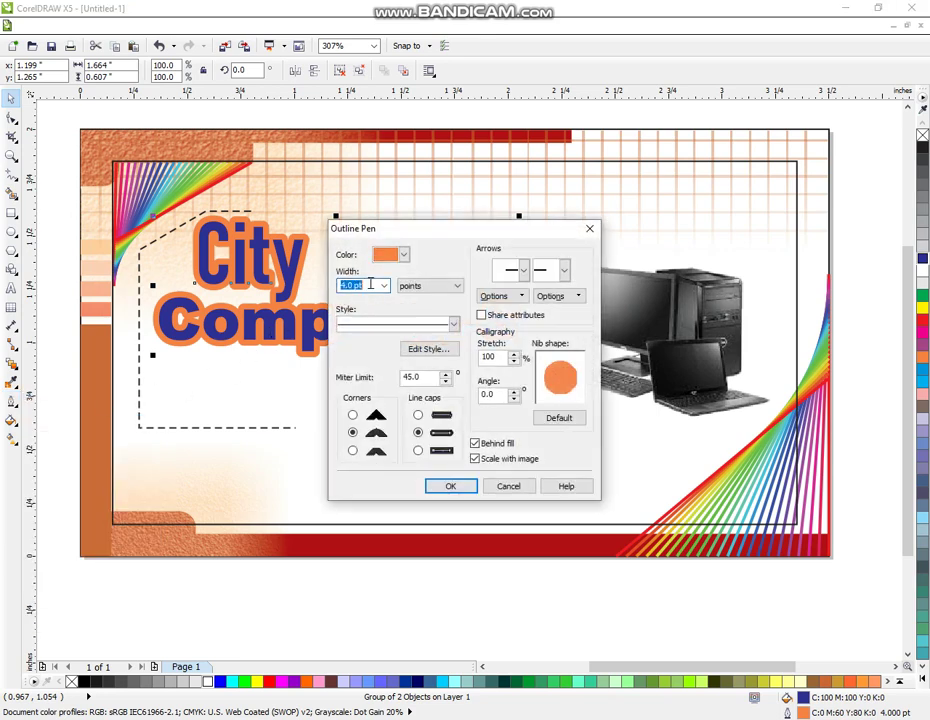
{"action": "left_click", "coordinate": [450, 486]}
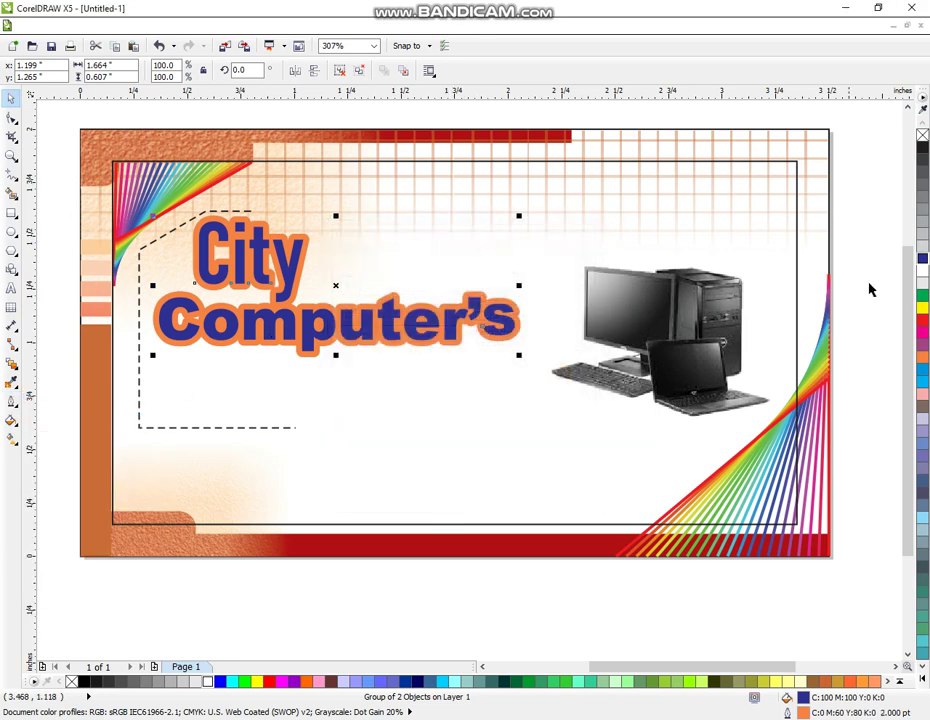
{"action": "left_click", "coordinate": [509, 635]}
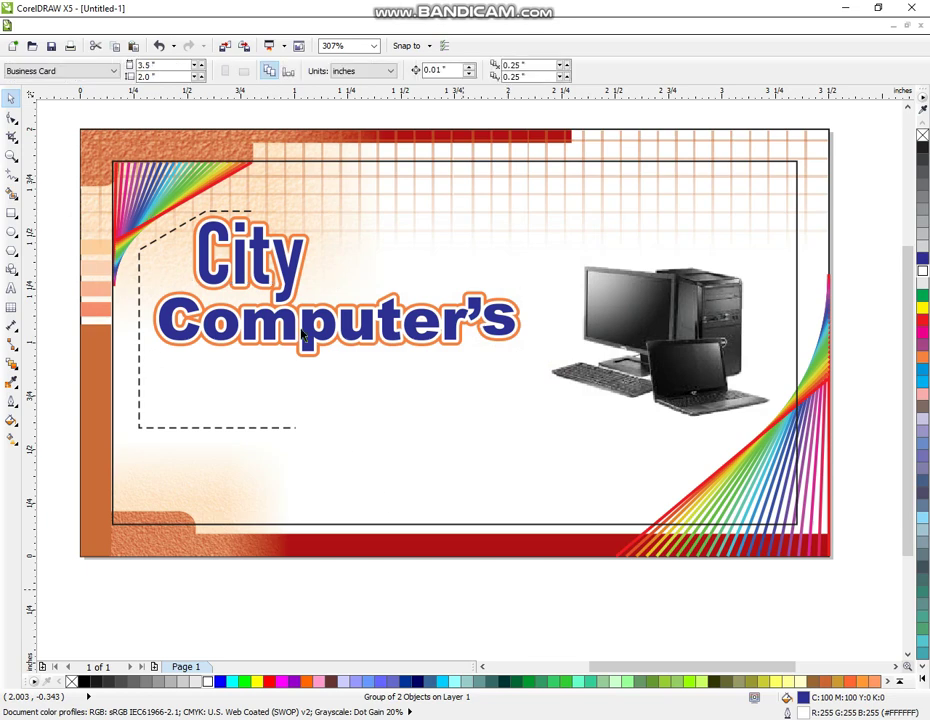
- Offset the white-outlined title slightly up and right of the orange one, group both, and shift the group slightly down and left
{"action": "left_click", "coordinate": [286, 340]}
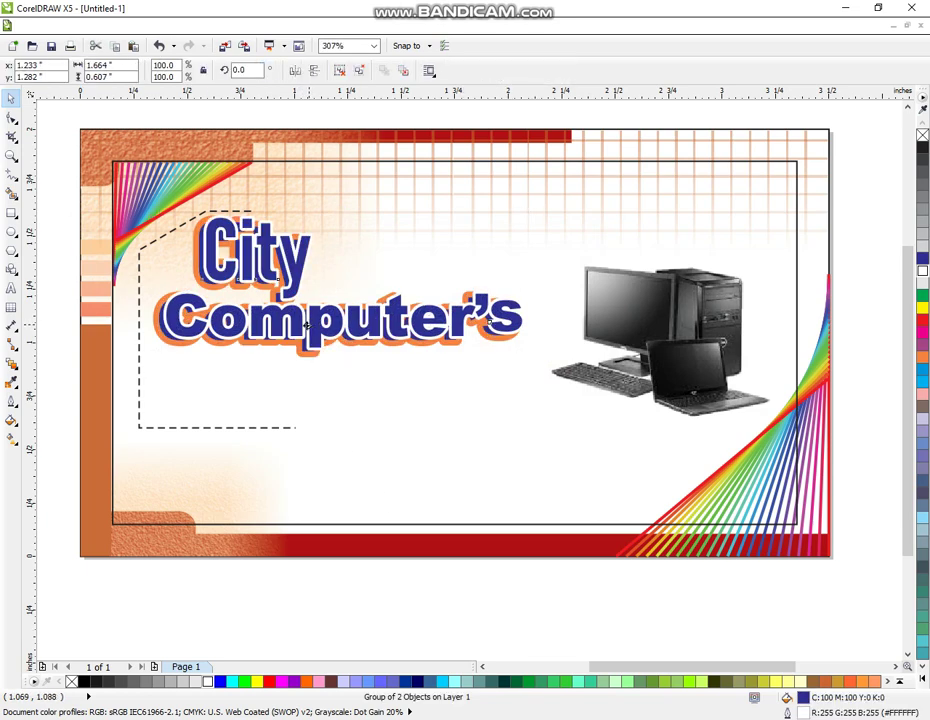
{"action": "left_click_drag", "start_coordinate": [64, 206], "coordinate": [571, 398]}
{"action": "key", "text": "ctrl+g"}
{"action": "left_click_drag", "start_coordinate": [430, 325], "coordinate": [431, 327]}
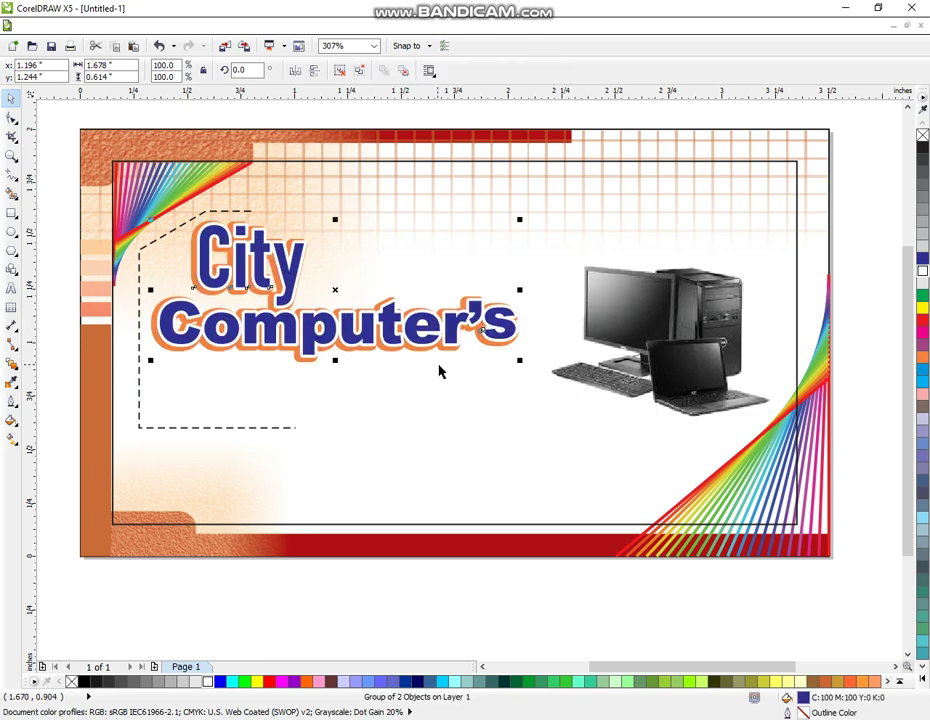
{"action": "left_click", "coordinate": [10, 155]}
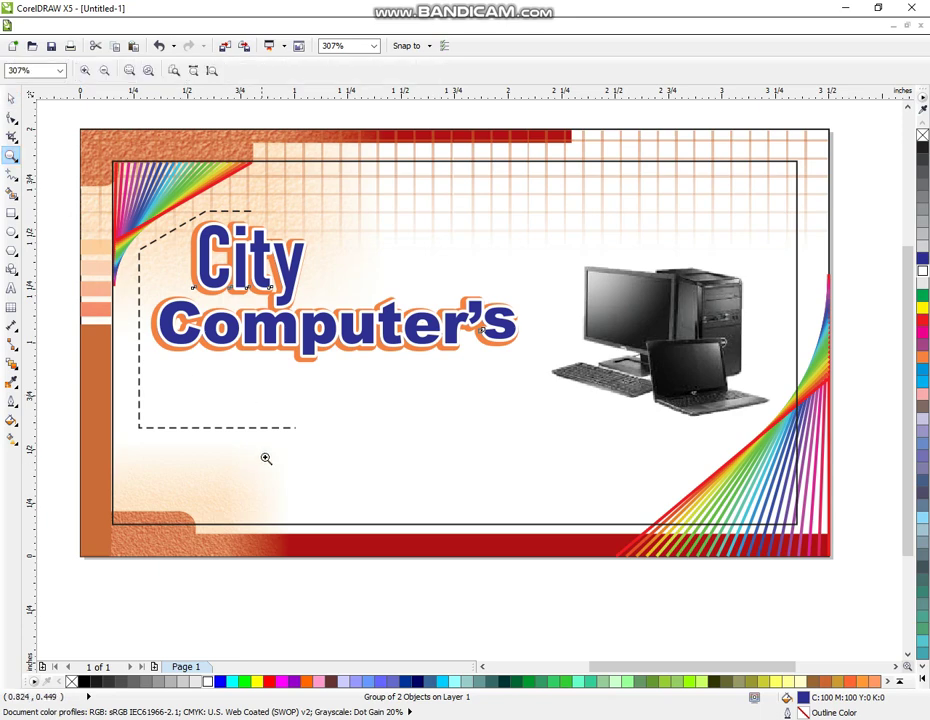
{"action": "key", "text": "F3"}
{"action": "left_click_drag", "start_coordinate": [143, 305], "coordinate": [627, 550]}
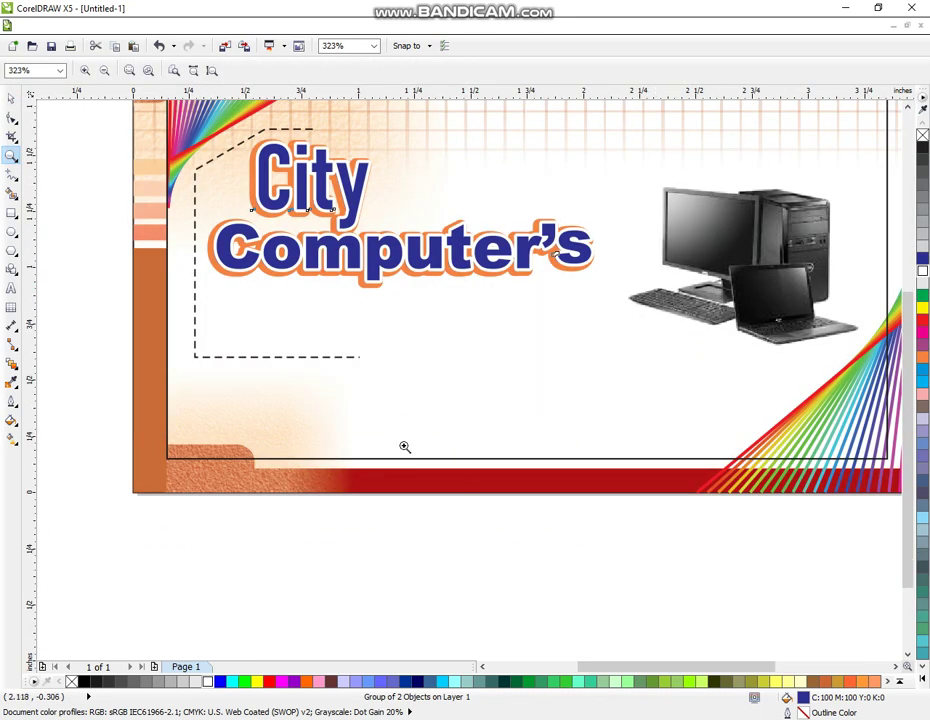
{"action": "left_click_drag", "start_coordinate": [110, 210], "coordinate": [874, 617]}
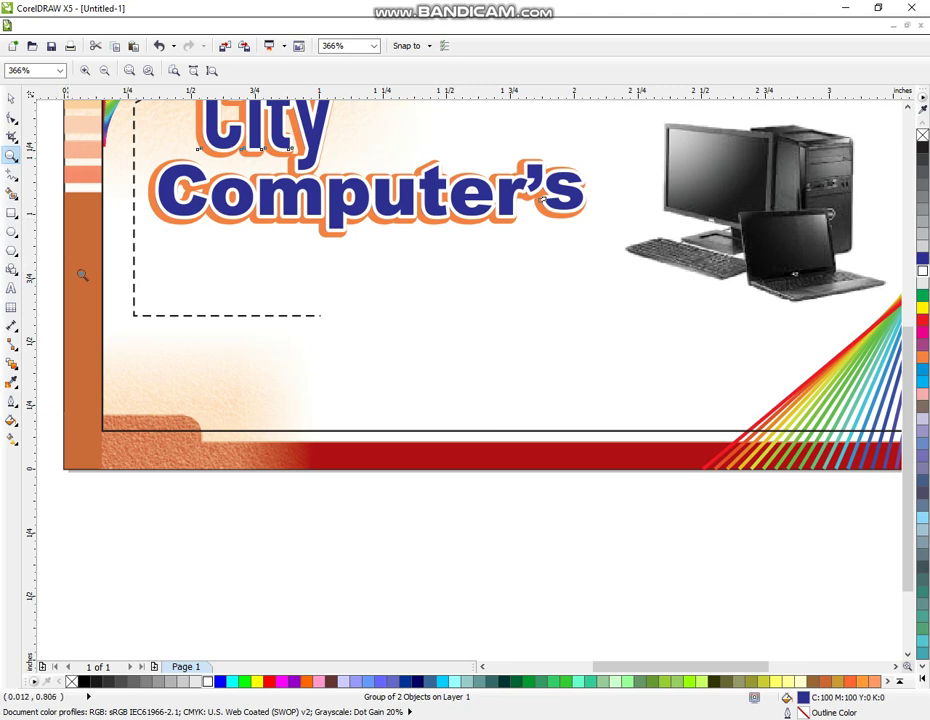
{"action": "left_click", "coordinate": [11, 288]}
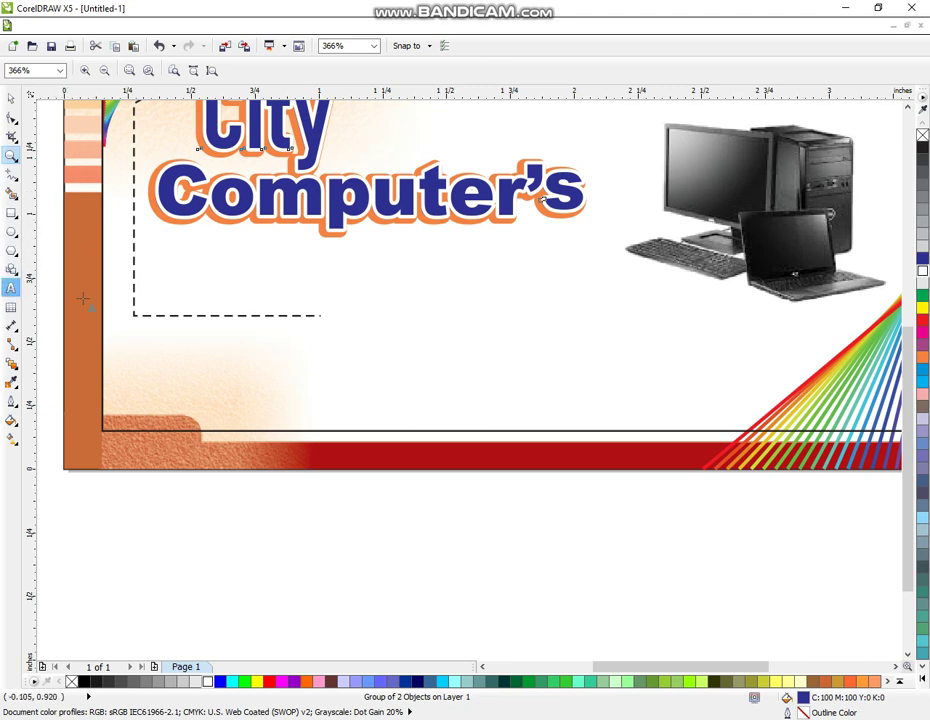
{"action": "left_click", "coordinate": [103, 288]}
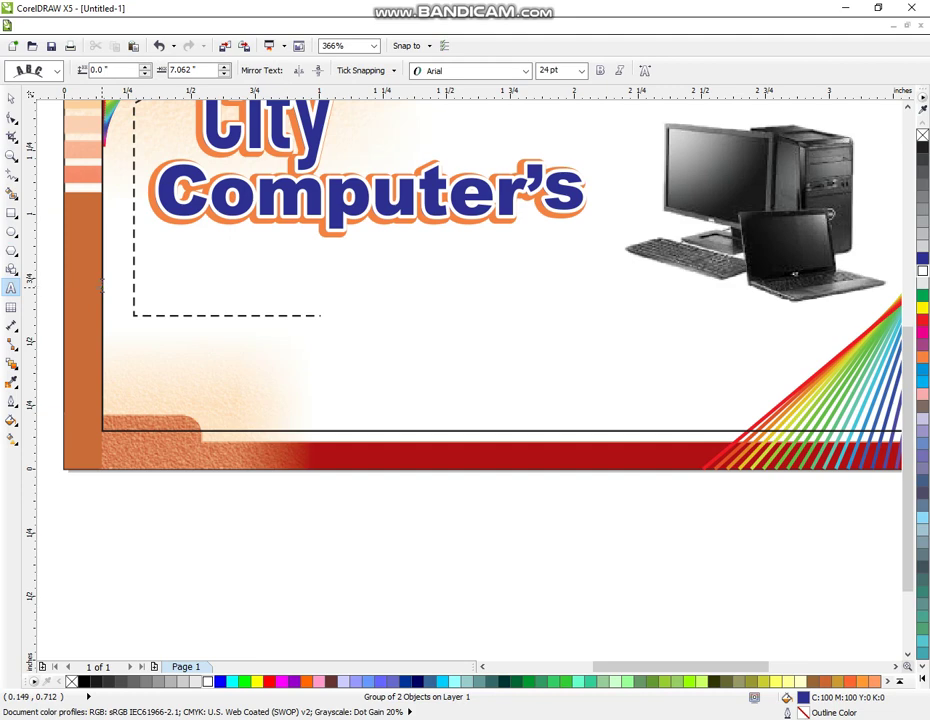
{"action": "type", "text": "Sale"}
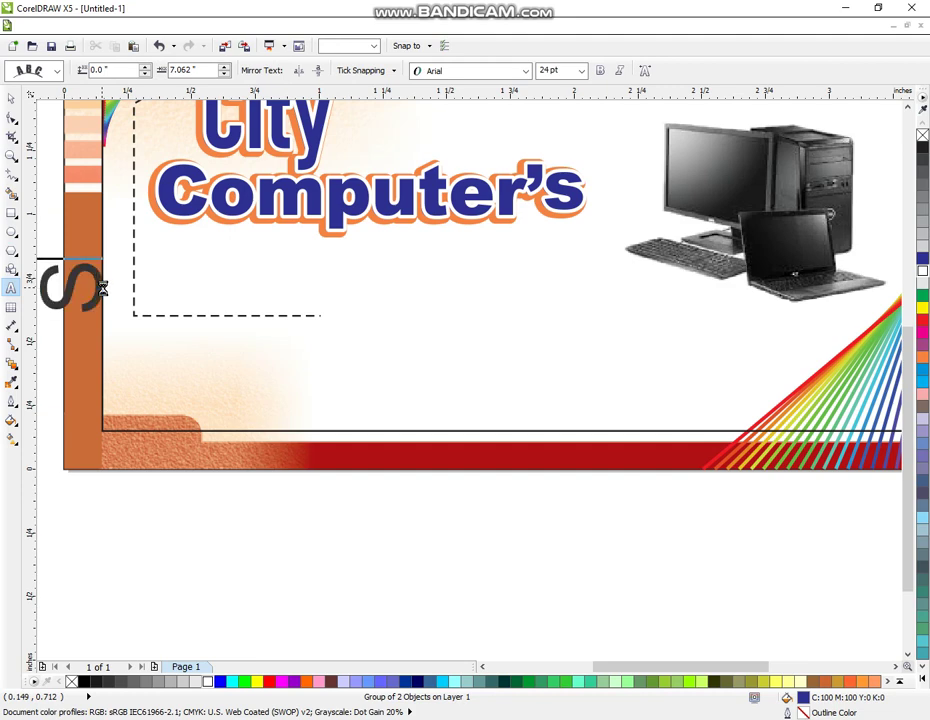
{"action": "key", "text": "BackSpace"}
{"action": "key", "text": "BackSpace"}
{"action": "key", "text": "BackSpace"}
{"action": "key", "text": "BackSpace"}
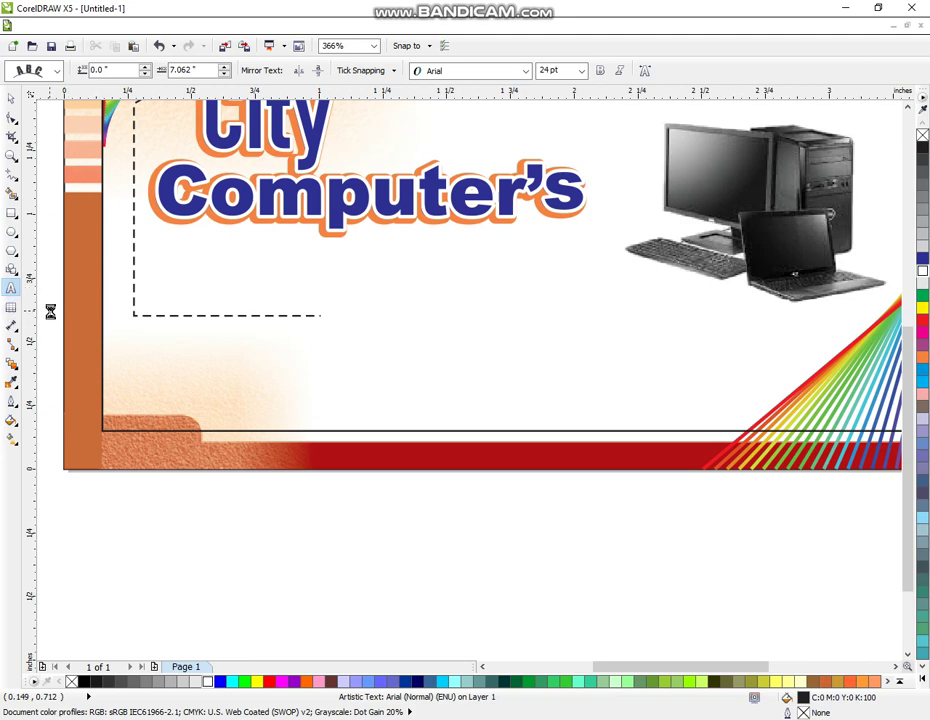
{"action": "left_click", "coordinate": [11, 303]}
- Add the text "Sale" in Arial below the card's lower edge and shrink it proportionally to about 10 pt
{"action": "left_click", "coordinate": [11, 289]}
{"action": "left_click", "coordinate": [115, 545]}
{"action": "type", "text": "S"}
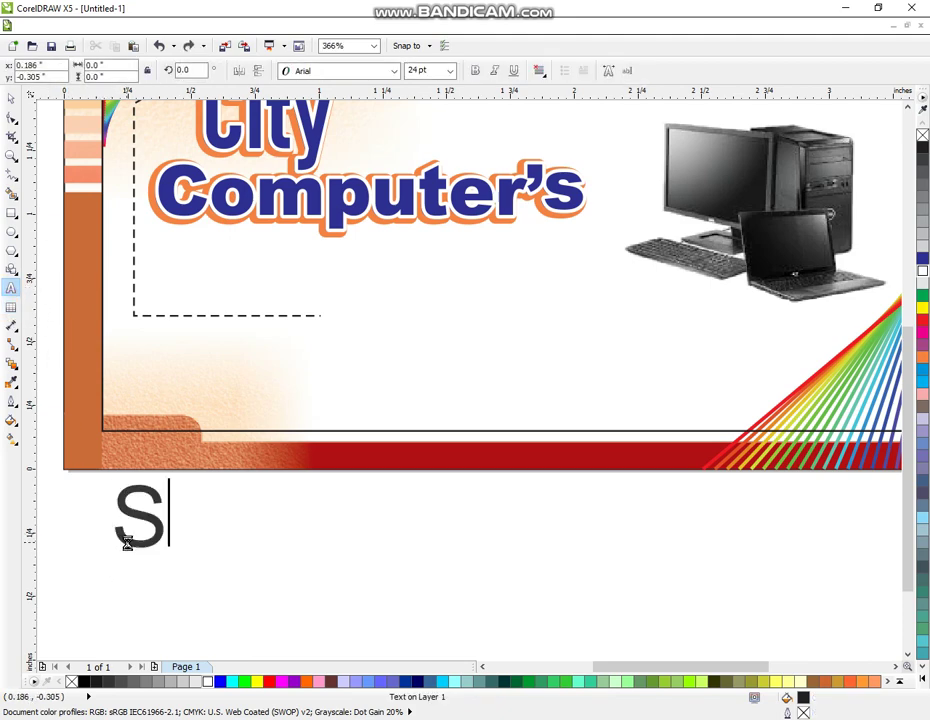
{"action": "type", "text": "ale"}
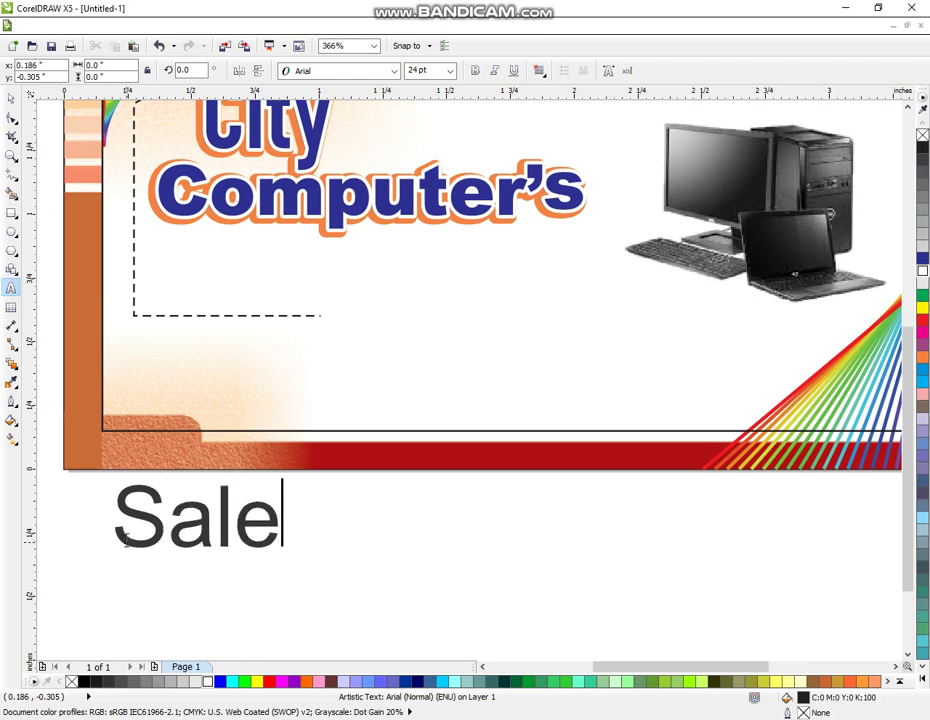
{"action": "left_click", "coordinate": [11, 96]}
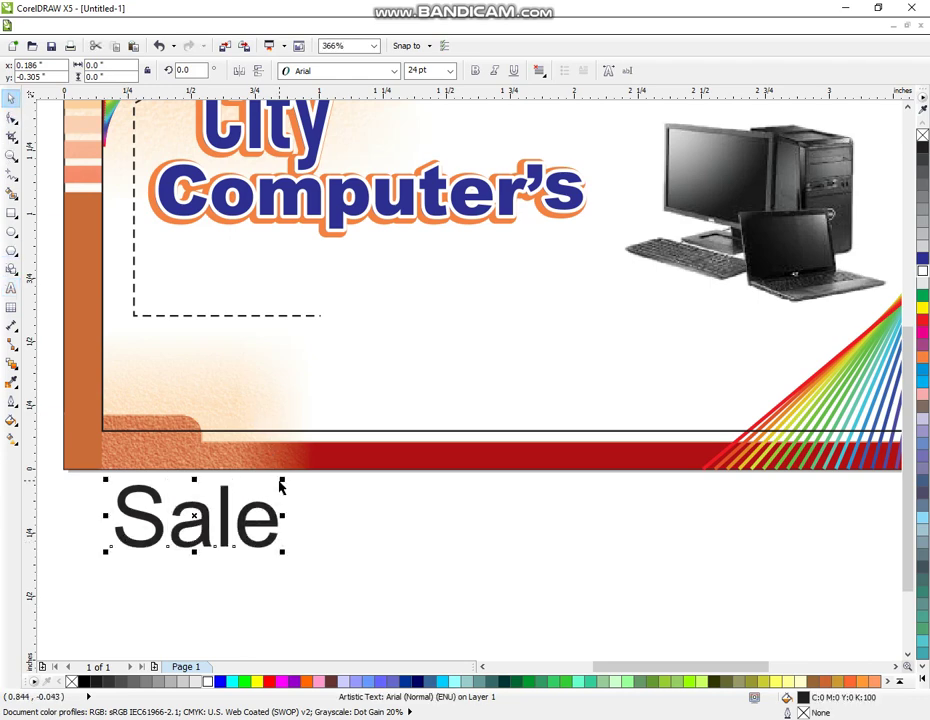
{"action": "left_click_drag", "start_coordinate": [283, 480], "coordinate": [224, 523]}
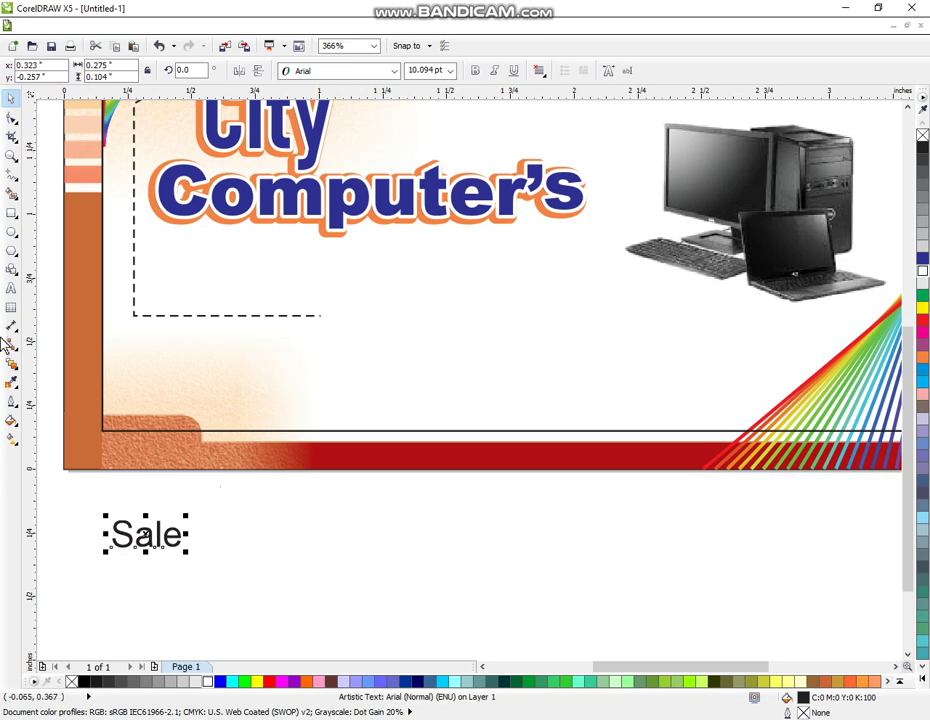
- Extend the "Sale" text below the card so the line reads "Sale,Service, Computer & Laptop"
{"action": "left_click", "coordinate": [11, 288]}
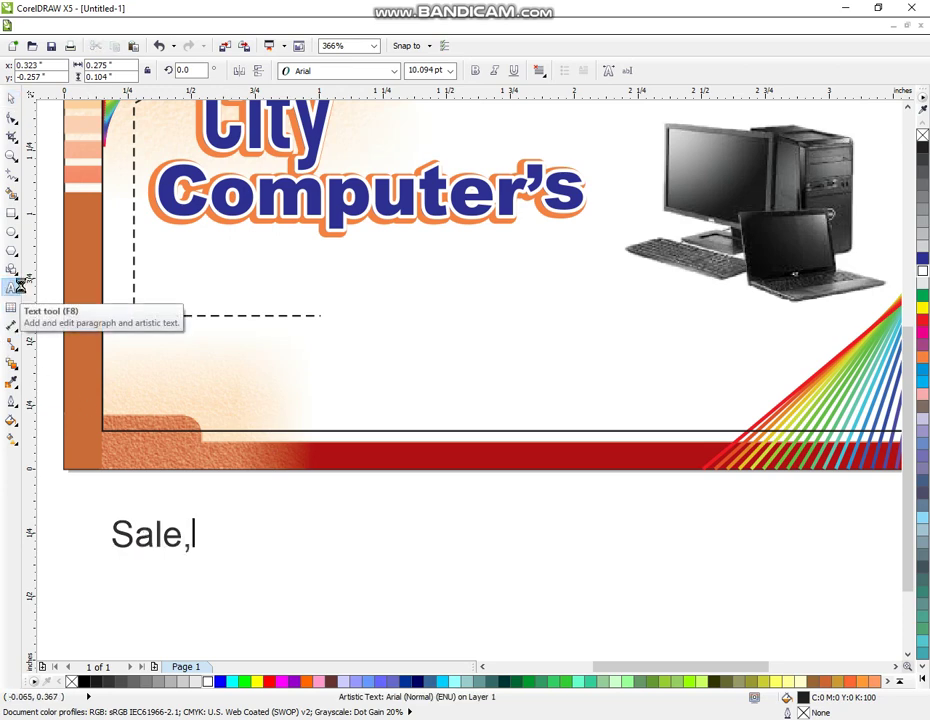
{"action": "type", "text": ",Service"}
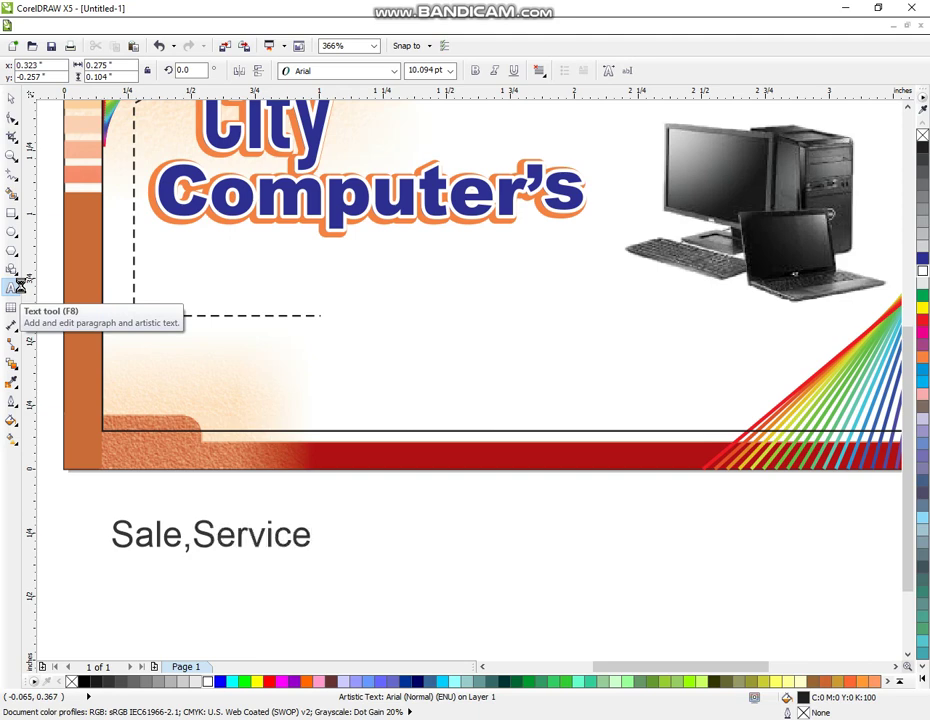
{"action": "type", "text": ","}
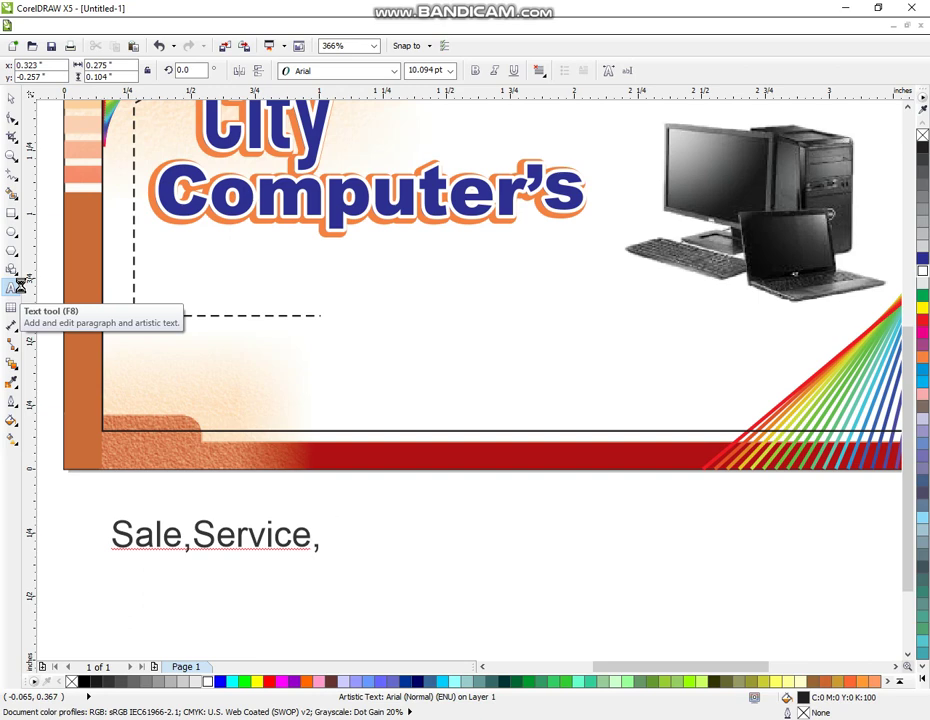
{"action": "type", "text": "Compu"}
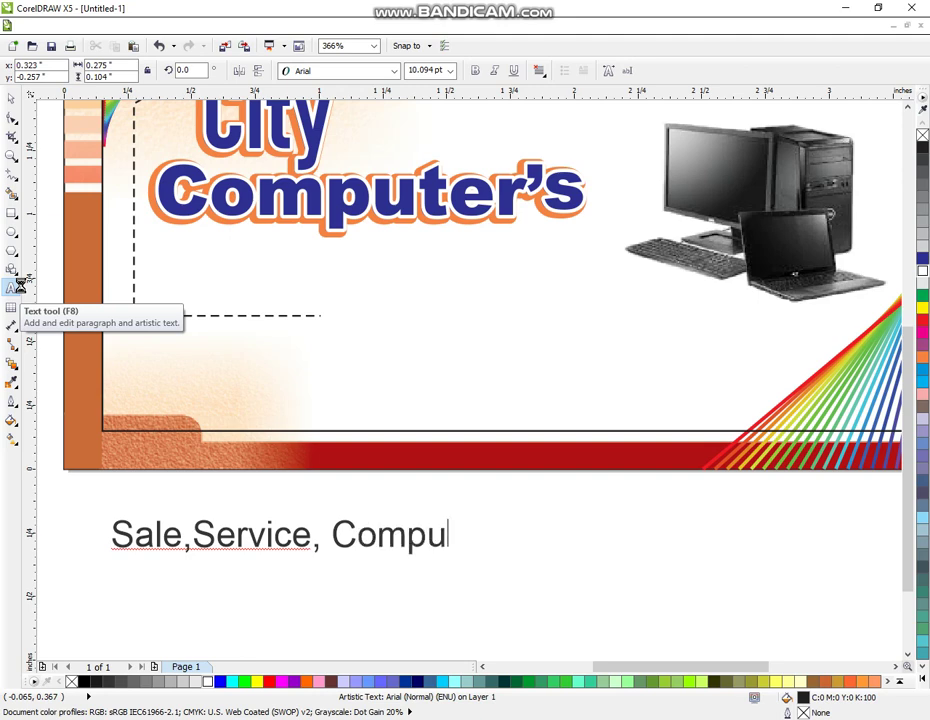
{"action": "type", "text": "ter"}
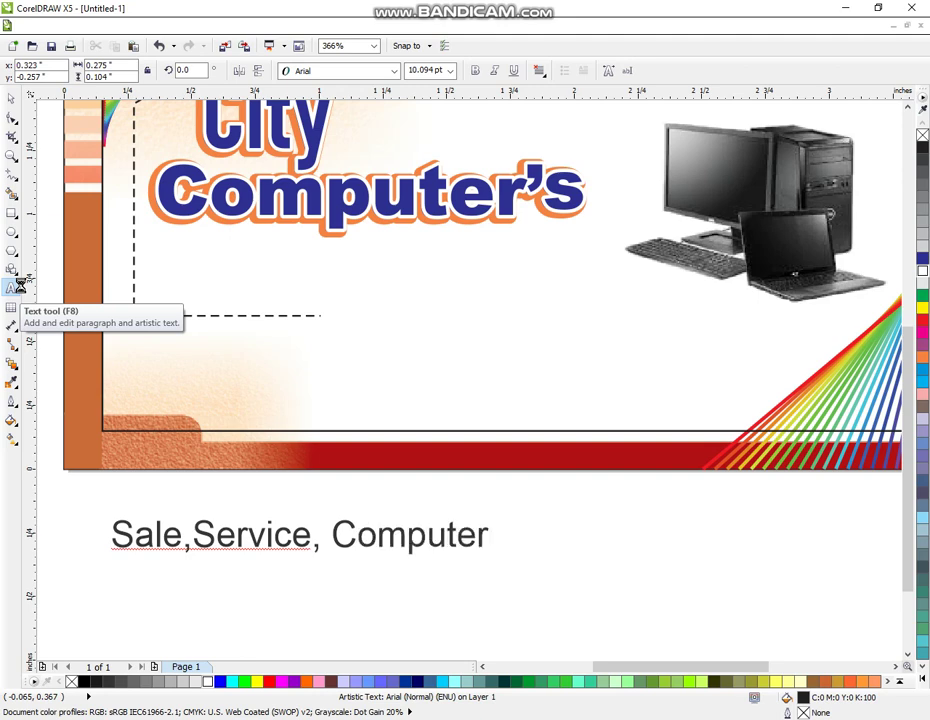
{"action": "type", "text": " & La"}
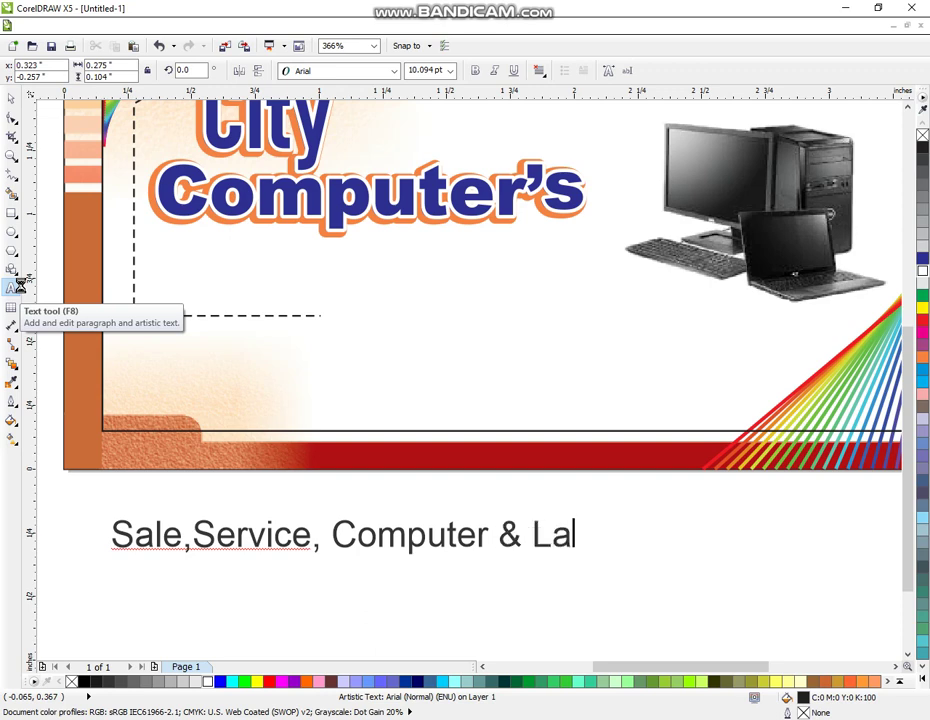
{"action": "type", "text": "ptop"}
- Add a second line reading "CD of all kinds" to the services text
{"action": "key", "text": "Return"}
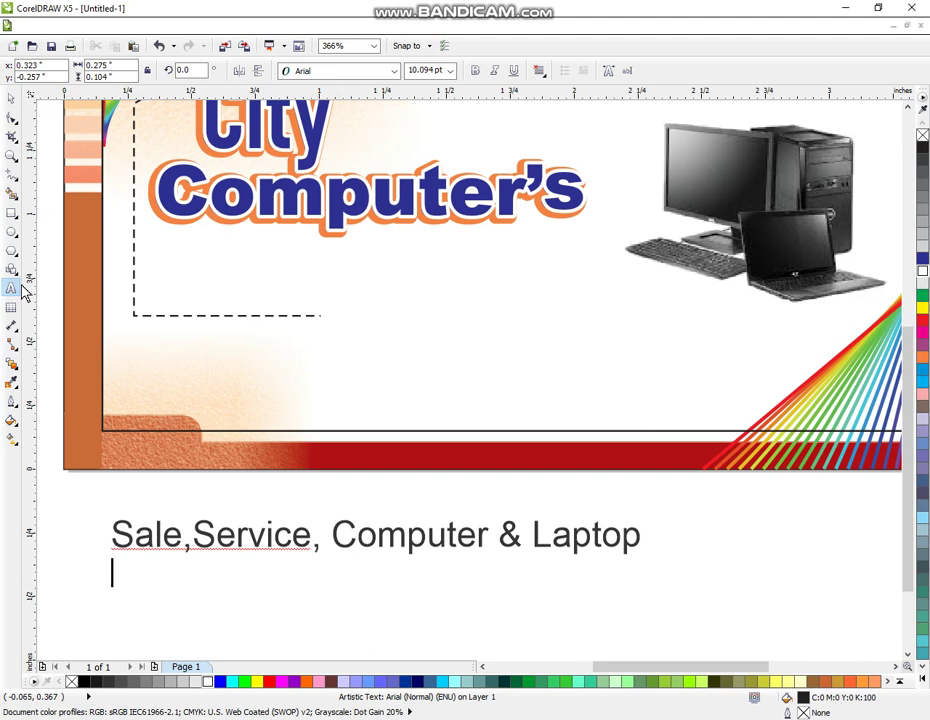
{"action": "type", "text": "CD of"}
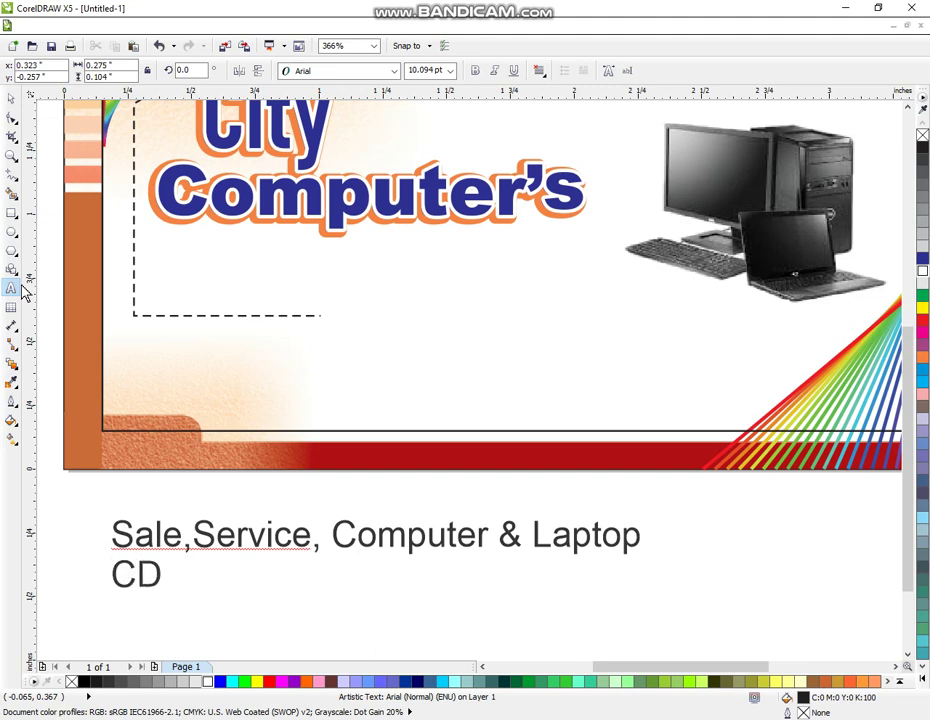
{"action": "type", "text": " all"}
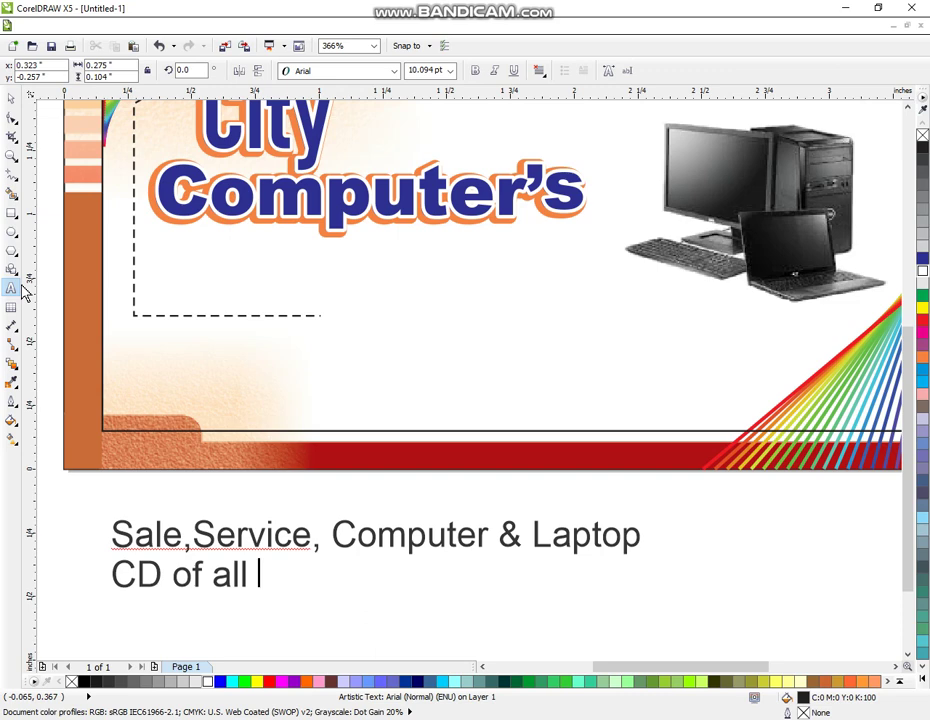
{"action": "type", "text": "kinds"}
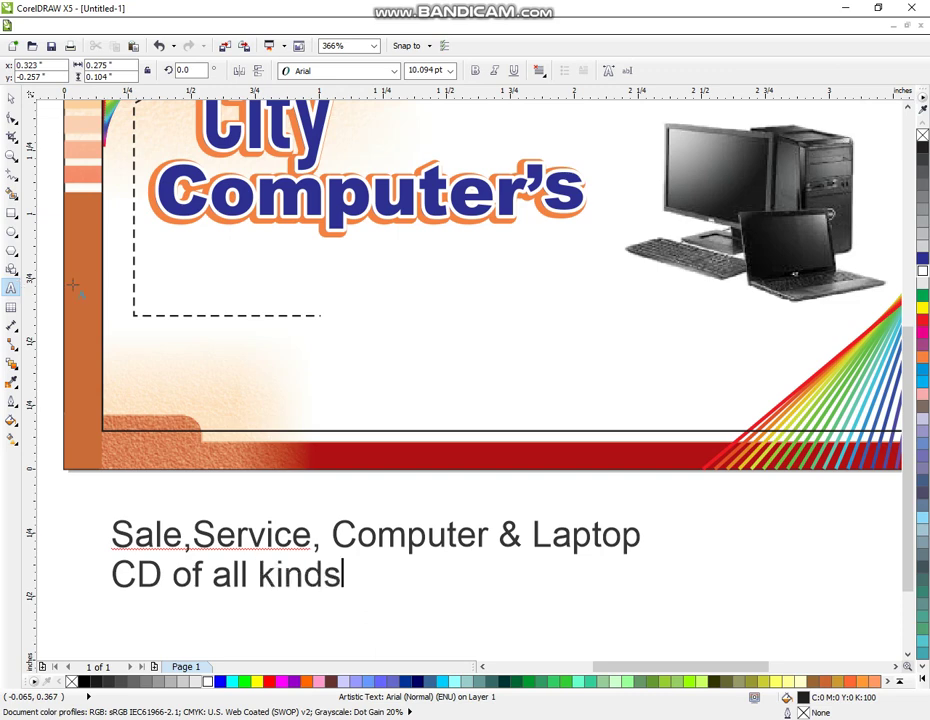
{"action": "left_click", "coordinate": [10, 101]}
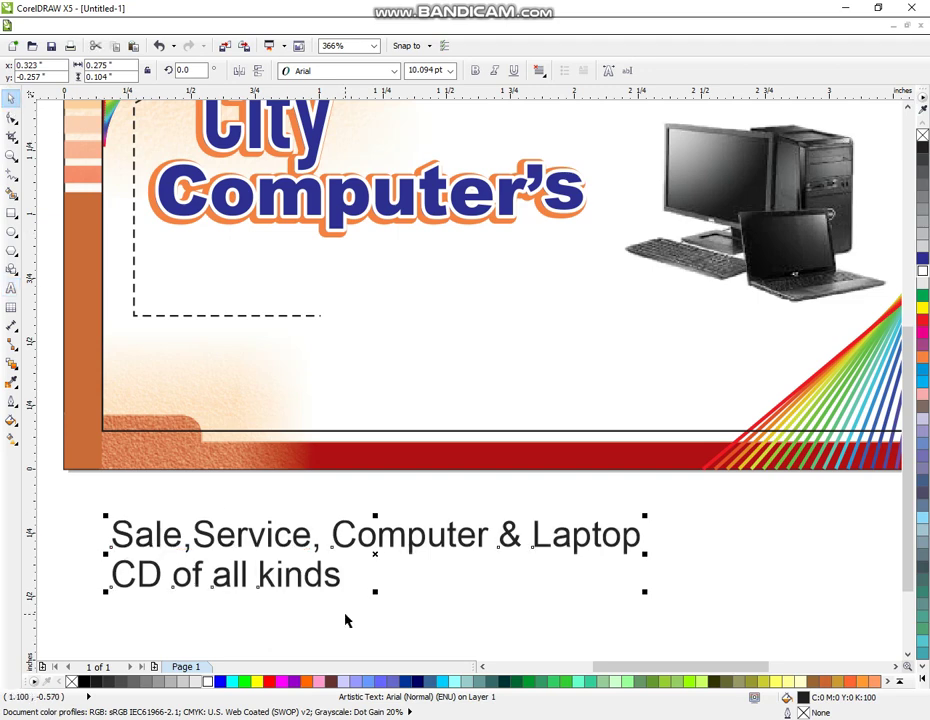
- Split the services text into two separate line objects and centre them horizontally on each other
{"action": "left_click", "coordinate": [370, 615]}
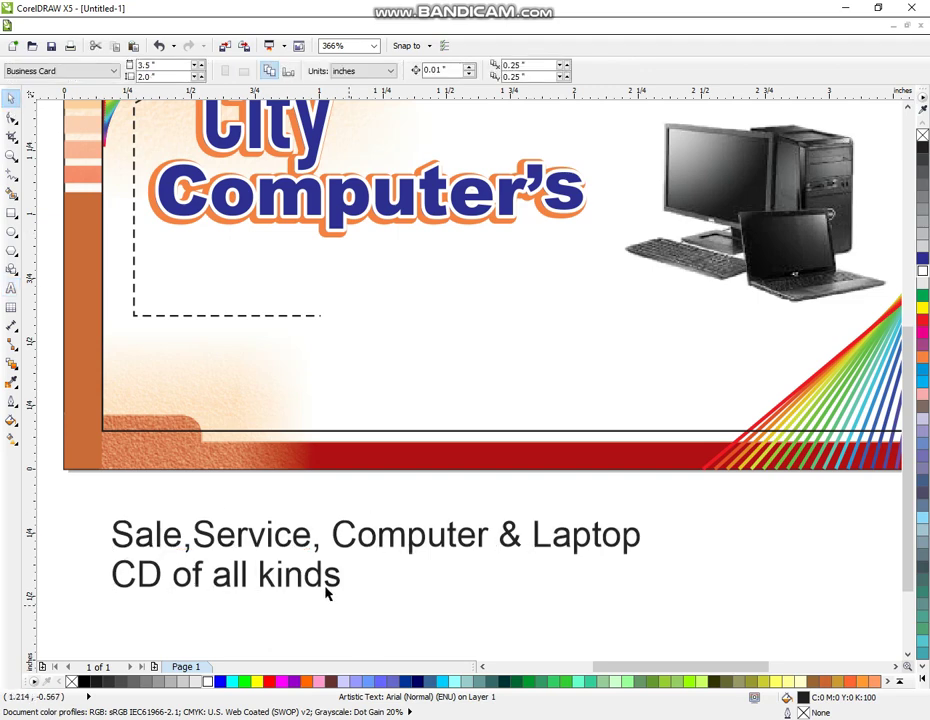
{"action": "left_click", "coordinate": [362, 572]}
{"action": "left_click", "coordinate": [386, 546], "text": "shift"}
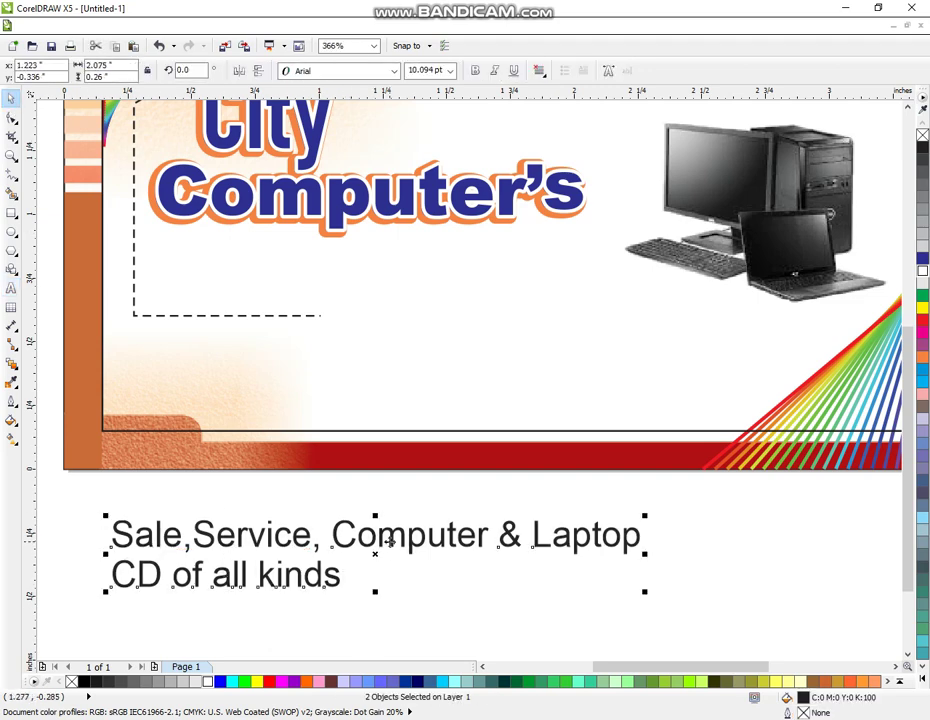
{"action": "key", "text": "c"}
- Move both services lines beneath the "City Computer’s" title and shrink them proportionally to about 7.6 pt
{"action": "left_click_drag", "start_coordinate": [374, 554], "coordinate": [401, 279]}
{"action": "left_click_drag", "start_coordinate": [668, 240], "coordinate": [612, 245]}
{"action": "left_click_drag", "start_coordinate": [191, 307], "coordinate": [196, 307]}
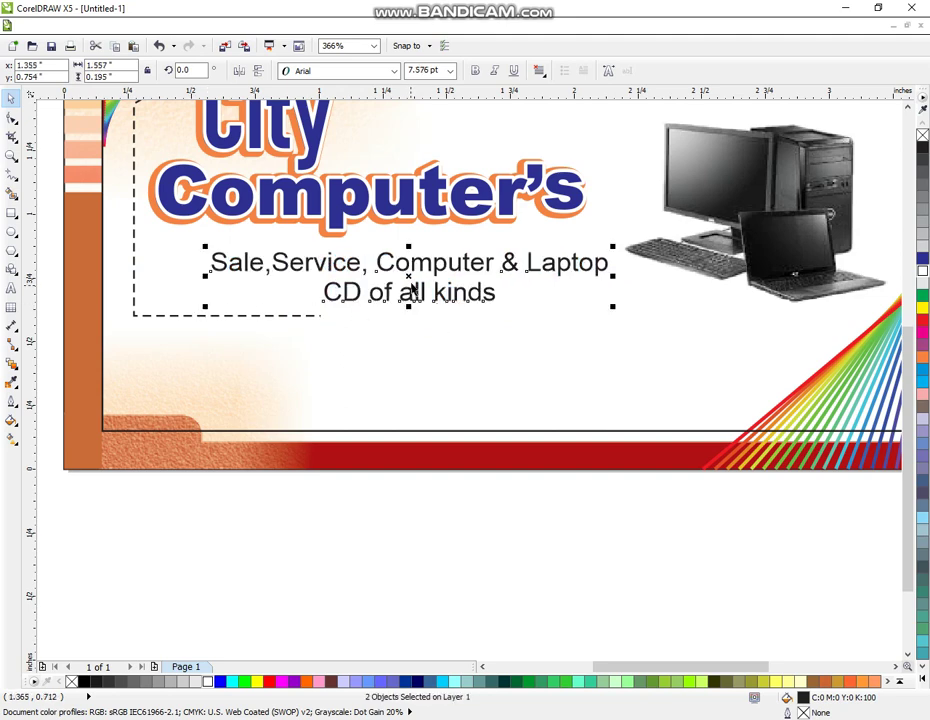
{"action": "left_click_drag", "start_coordinate": [408, 275], "coordinate": [406, 270]}
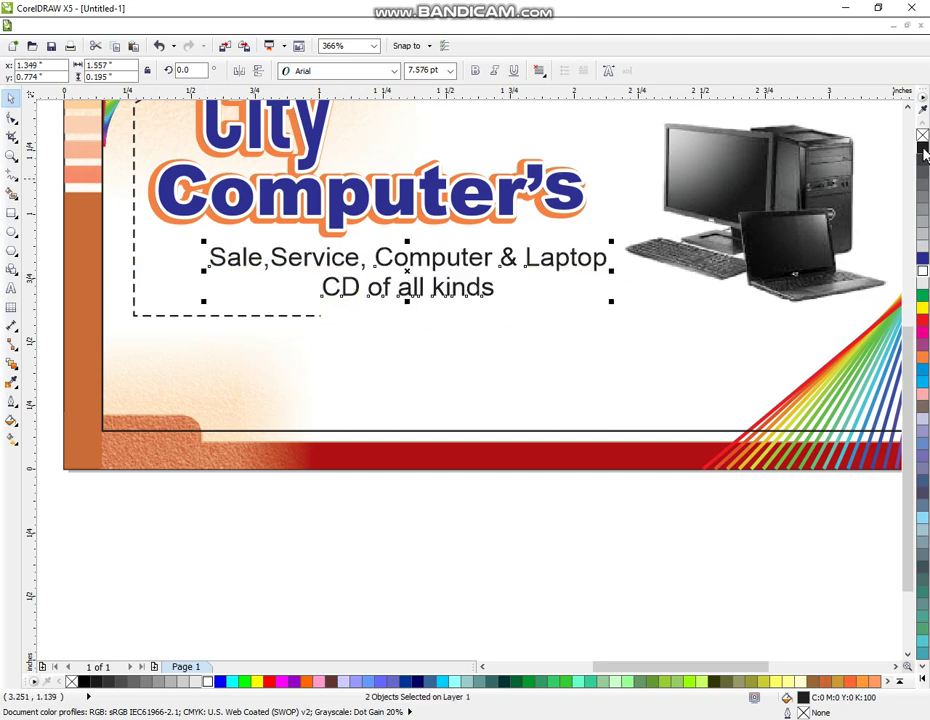
{"action": "left_click", "coordinate": [536, 550]}
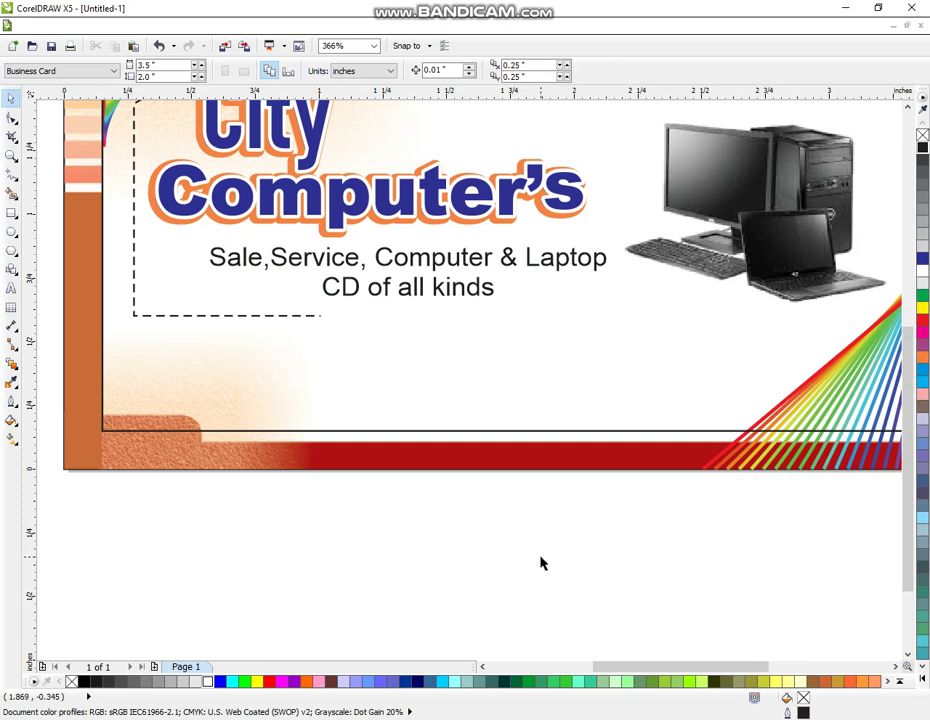
- Place a copy of the "CD of all kinds" line in the card's lower-left area and clear the copy's text
{"action": "left_click", "coordinate": [400, 294]}
{"action": "left_click_drag", "start_coordinate": [401, 290], "coordinate": [228, 382]}
{"action": "right_click", "coordinate": [228, 382]}
{"action": "left_click", "coordinate": [10, 289]}
{"action": "key", "text": "BackSpace"}
{"action": "key", "text": "BackSpace"}
{"action": "key", "text": "BackSpace"}
{"action": "key", "text": "BackSpace"}
{"action": "key", "text": "BackSpace"}
{"action": "key", "text": "BackSpace"}
{"action": "key", "text": "BackSpace"}
{"action": "key", "text": "BackSpace"}
{"action": "key", "text": "BackSpace"}
{"action": "key", "text": "BackSpace"}
{"action": "key", "text": "BackSpace"}
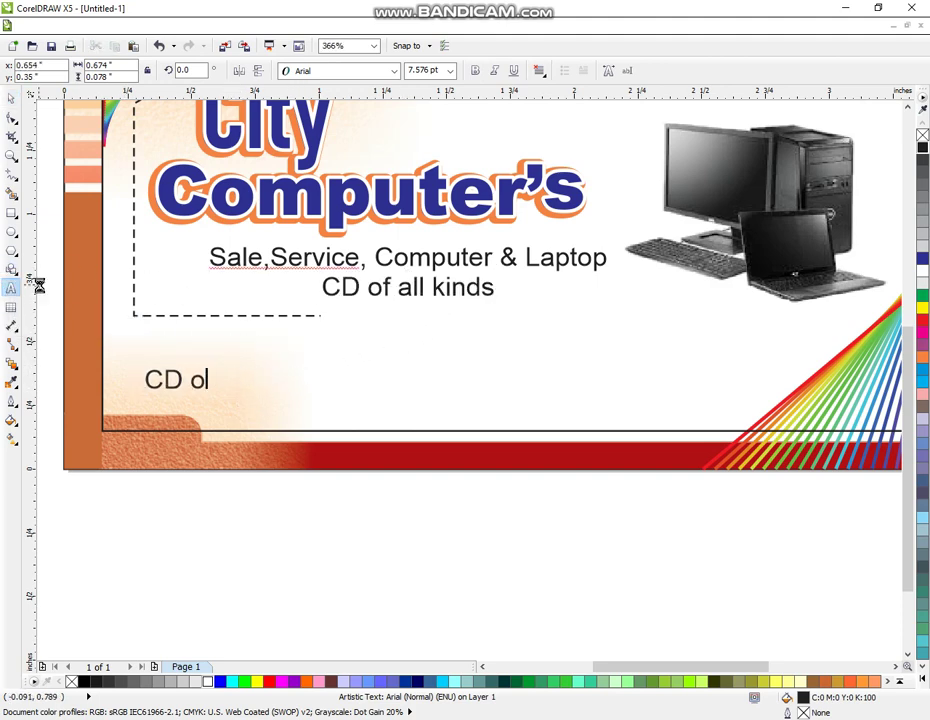
{"action": "key", "text": "BackSpace"}
{"action": "key", "text": "BackSpace"}
{"action": "key", "text": "BackSpace"}
{"action": "key", "text": "BackSpace"}
- Enter the shop's market name and shop number as the first address line in the emptied text copy
{"action": "type", "text": "Afzal "}
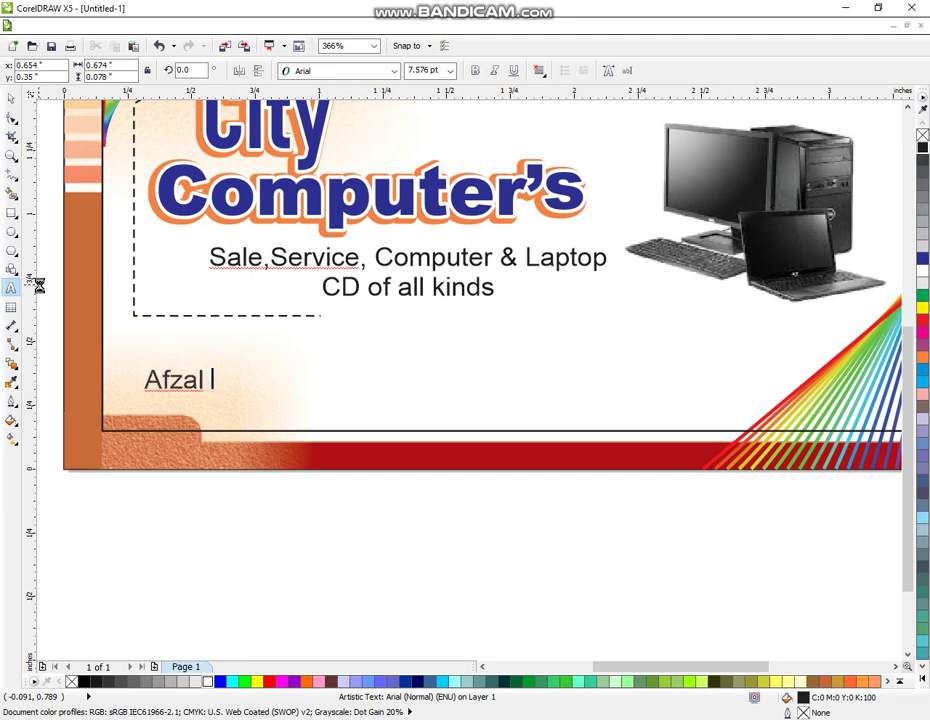
{"action": "type", "text": "Shop"}
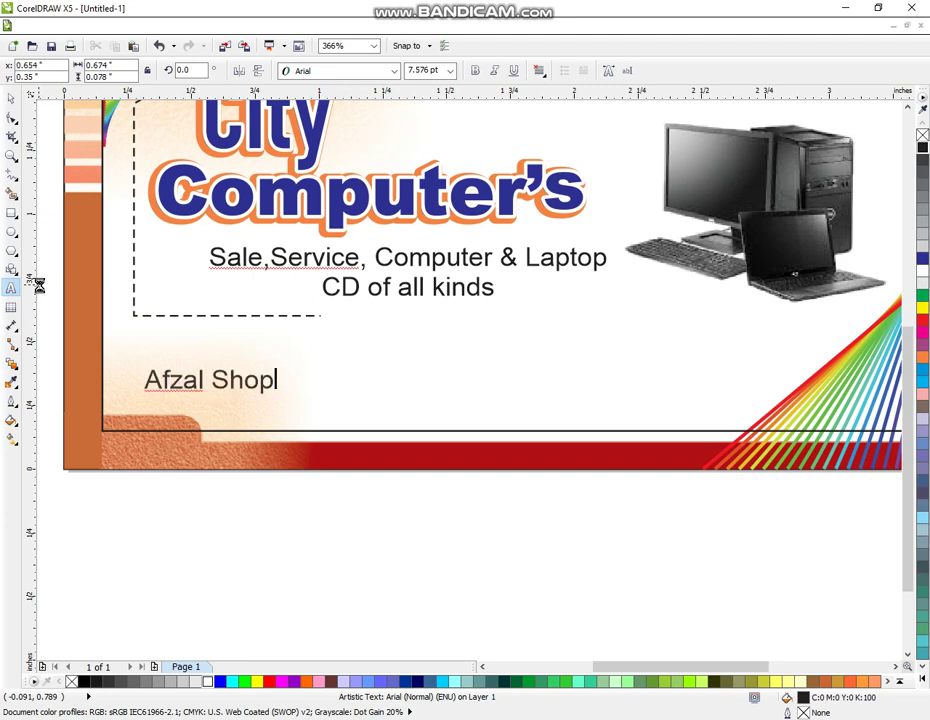
{"action": "type", "text": "ing"}
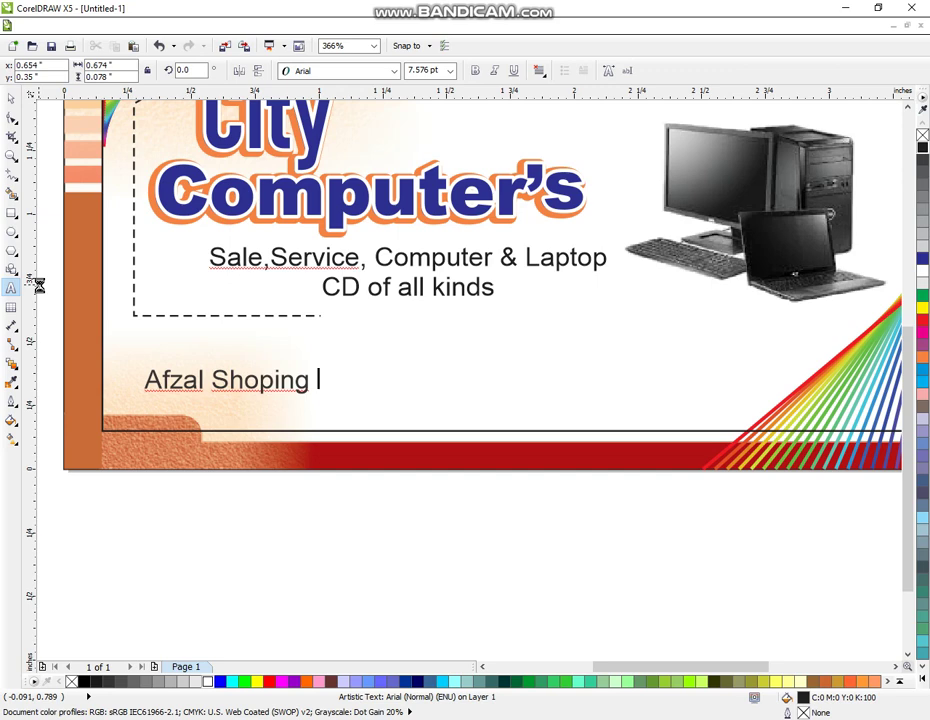
{"action": "type", "text": "Mar"}
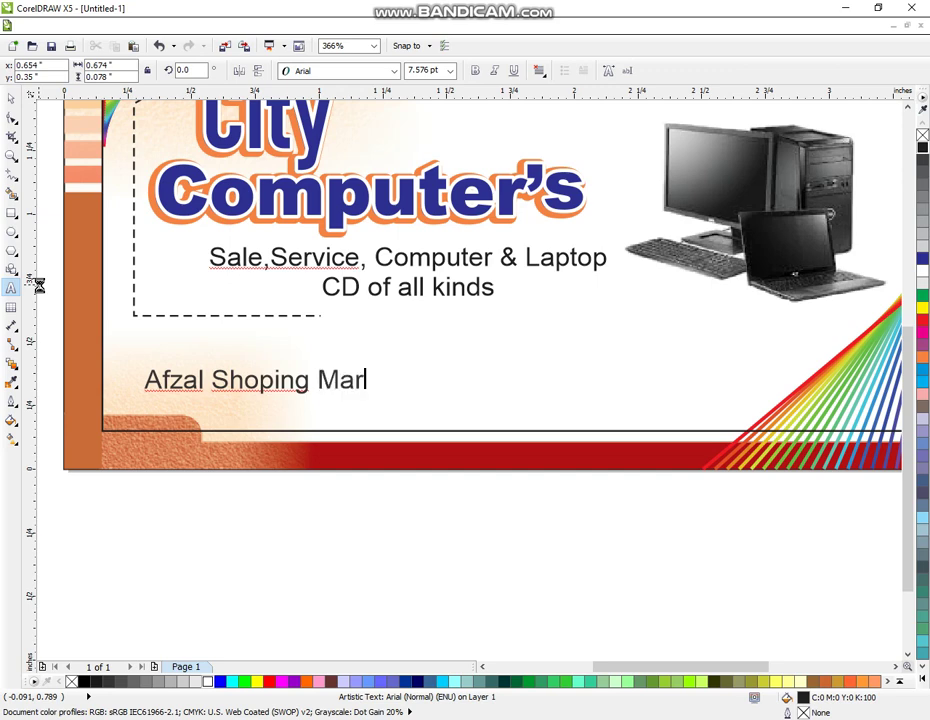
{"action": "type", "text": "ket, Shope"}
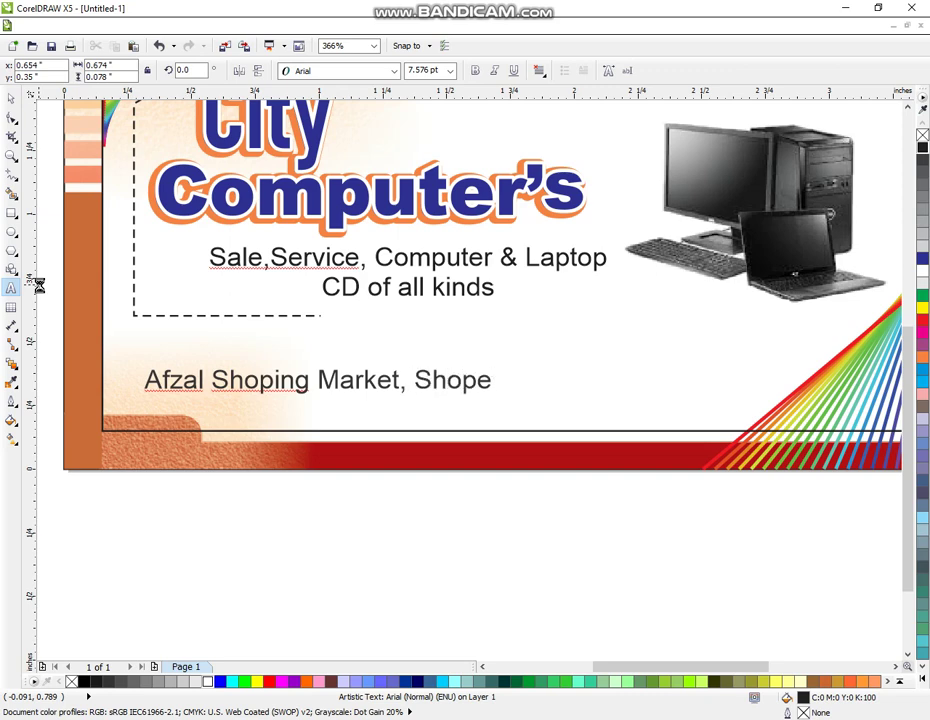
{"action": "key", "text": "BackSpace"}
{"action": "type", "text": "# 18"}
- Add a second address line that gives the nearby landmark
{"action": "key", "text": "Return"}
{"action": "type", "text": "Near"}
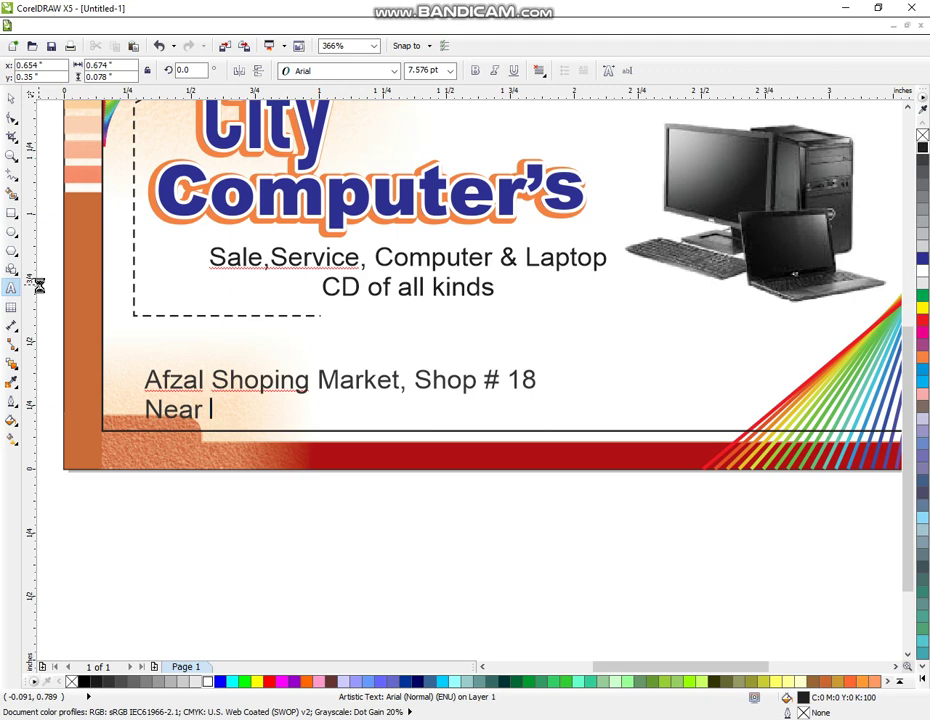
{"action": "type", "text": " Element"}
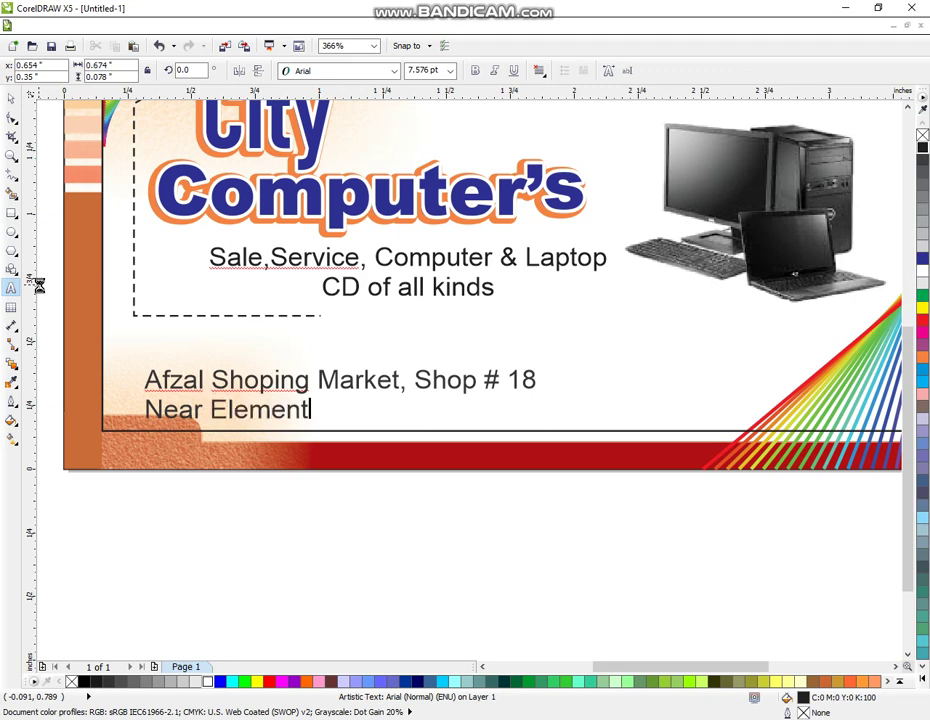
{"action": "type", "text": "ary College "}
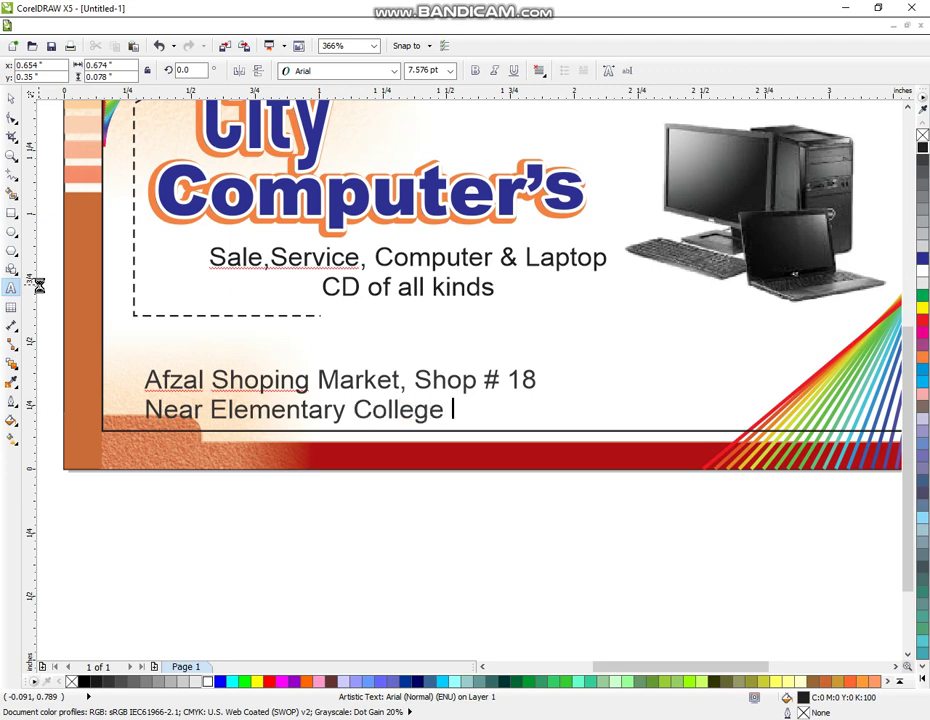
{"action": "type", "text": "For Tear"}
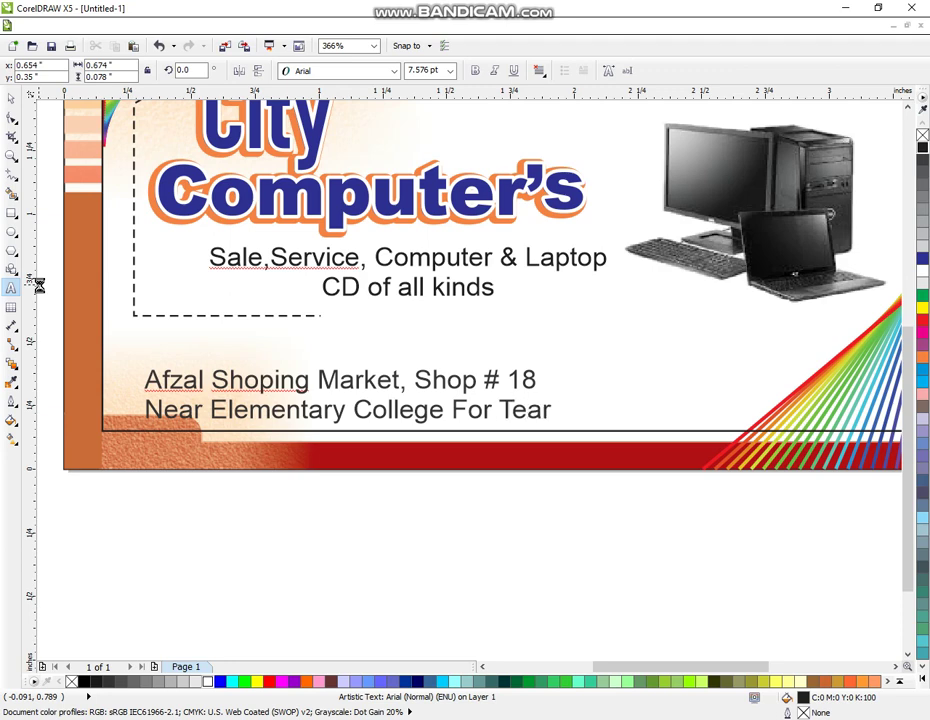